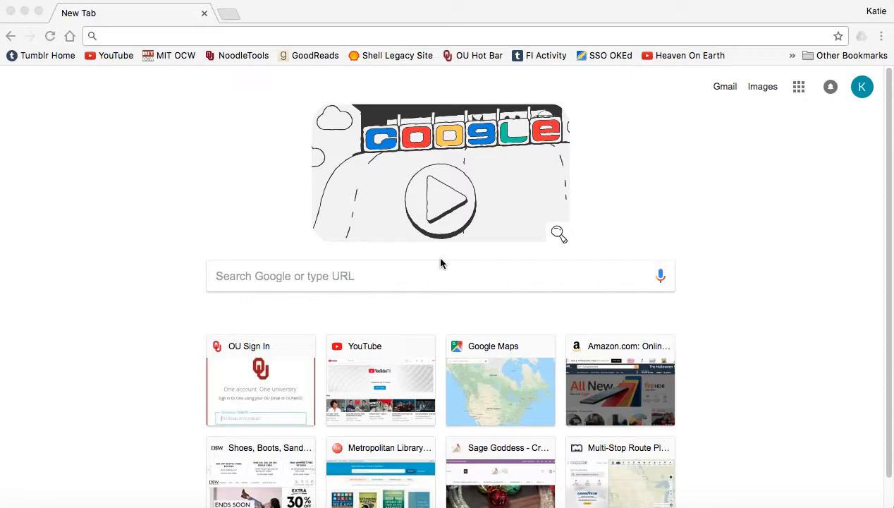
Open the spark.adobe.com website
{"action": "left_click", "coordinate": [194, 36]}
{"action": "type", "text": "spa"}
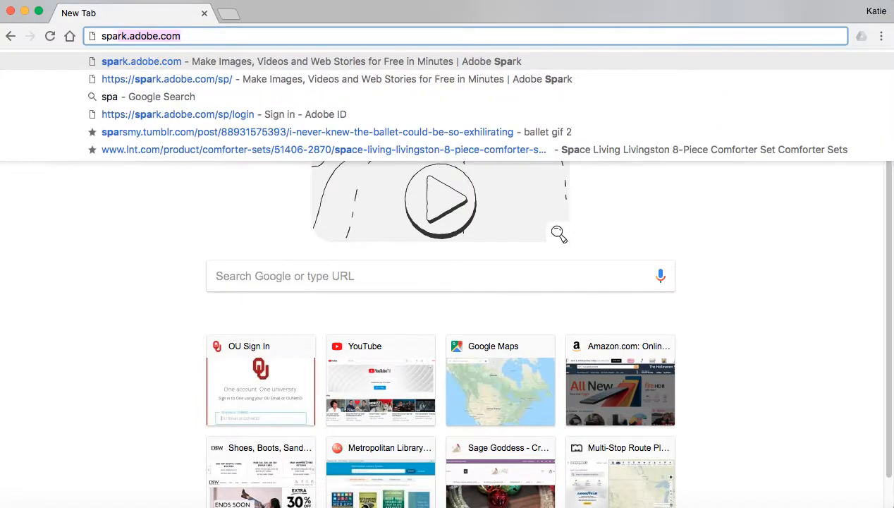
{"action": "key", "text": "Return"}
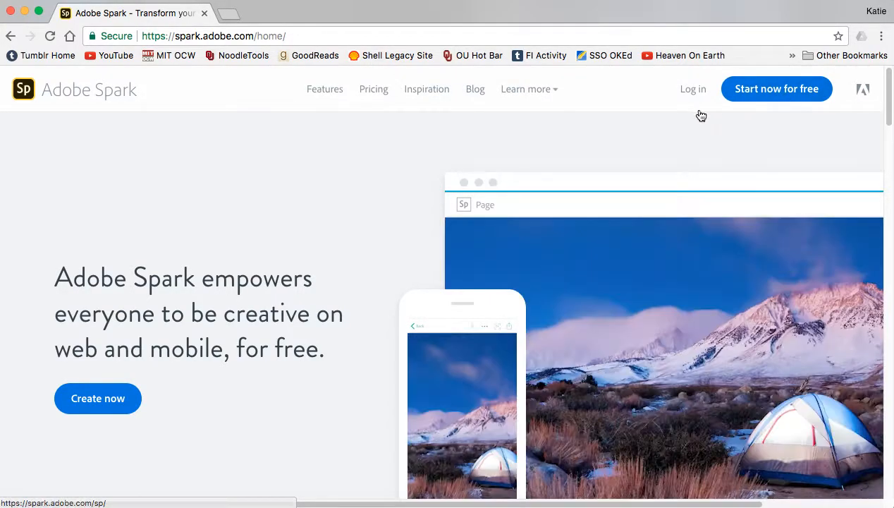
Log in with an Adobe ID by entering the account password
{"action": "left_click", "coordinate": [691, 98]}
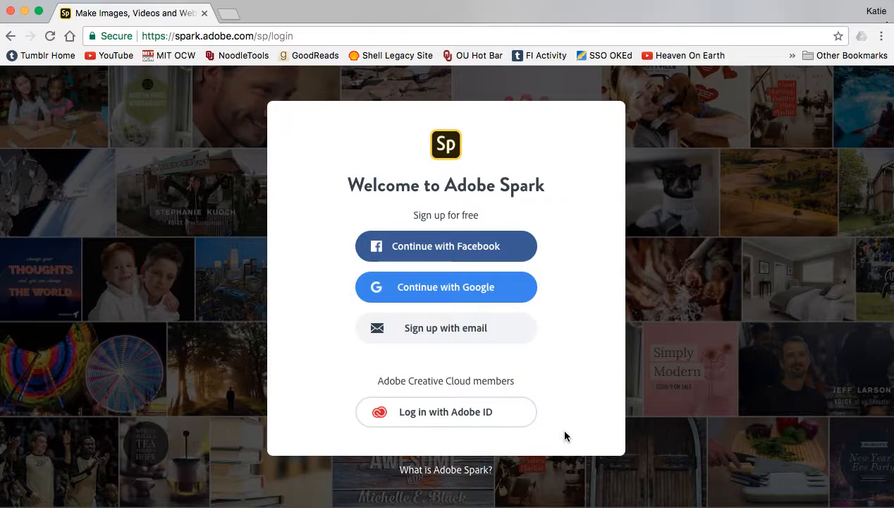
{"action": "left_click", "coordinate": [489, 414]}
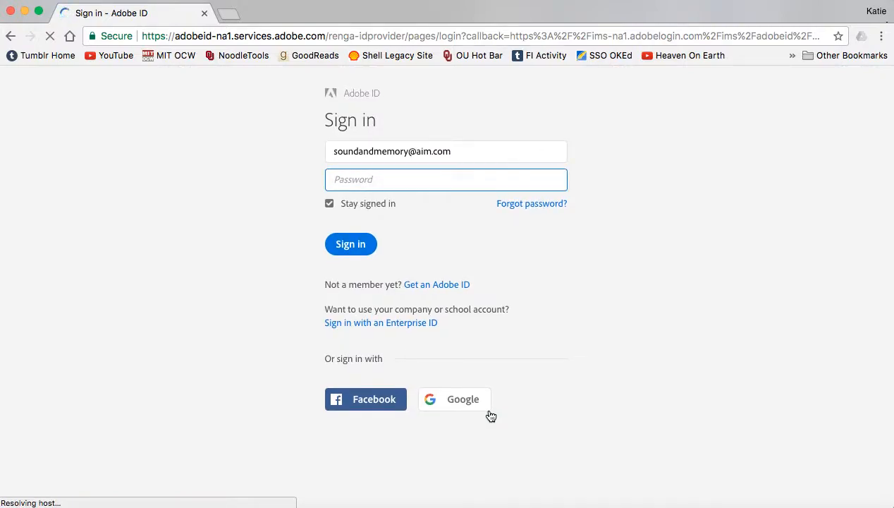
{"action": "type", "text": "•••••"}
{"action": "key", "text": "Return"}
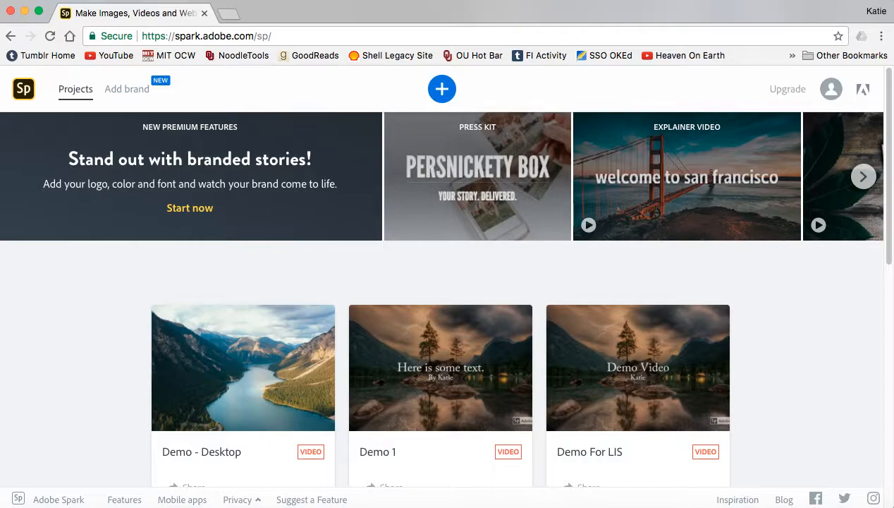
Create a new video project titled "Demo = 2"
{"action": "left_click", "coordinate": [443, 91]}
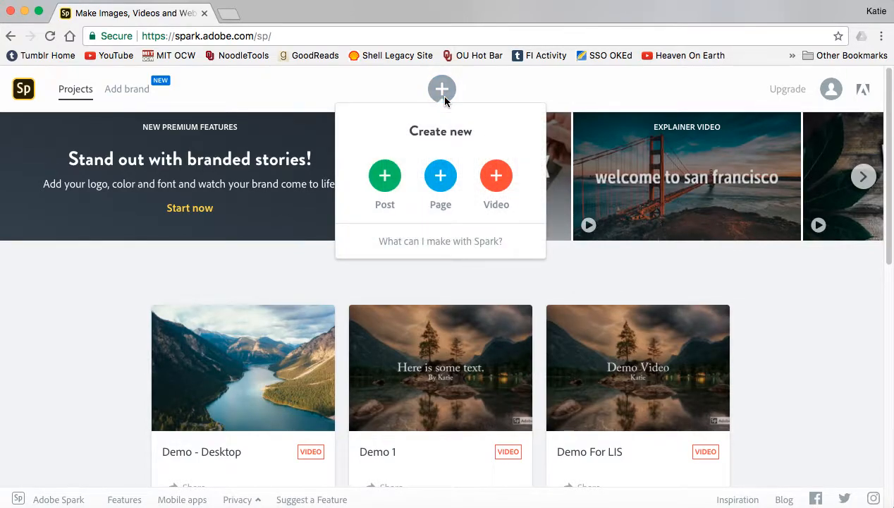
{"action": "left_click", "coordinate": [498, 180]}
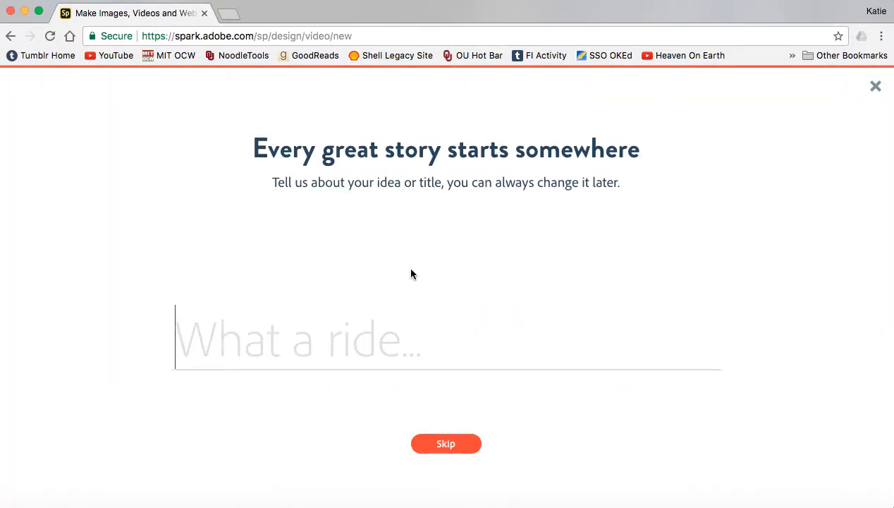
{"action": "type", "text": "Demo = 2"}
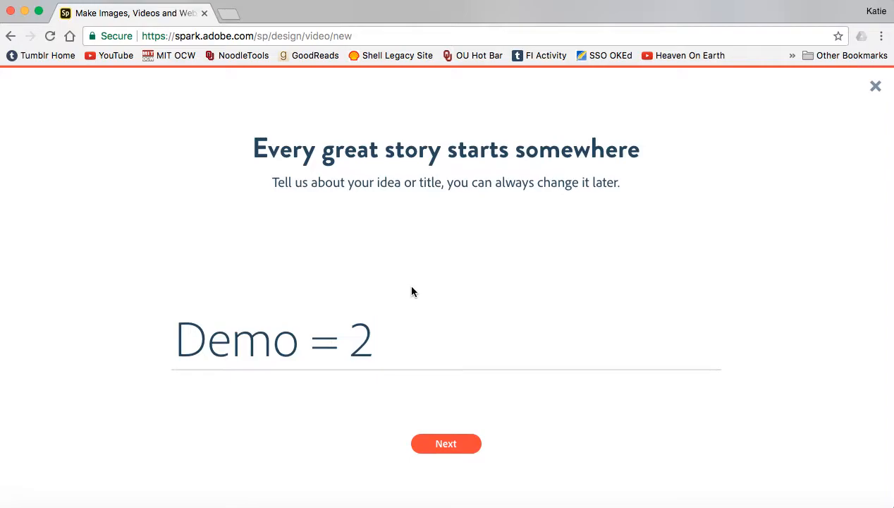
{"action": "left_click", "coordinate": [436, 449]}
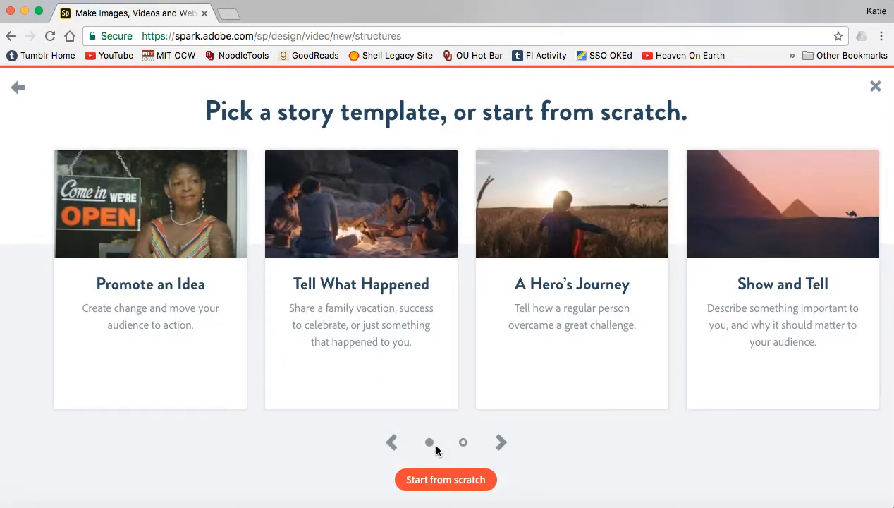
Browse the remaining story templates and start the video from scratch
{"action": "left_click", "coordinate": [499, 444]}
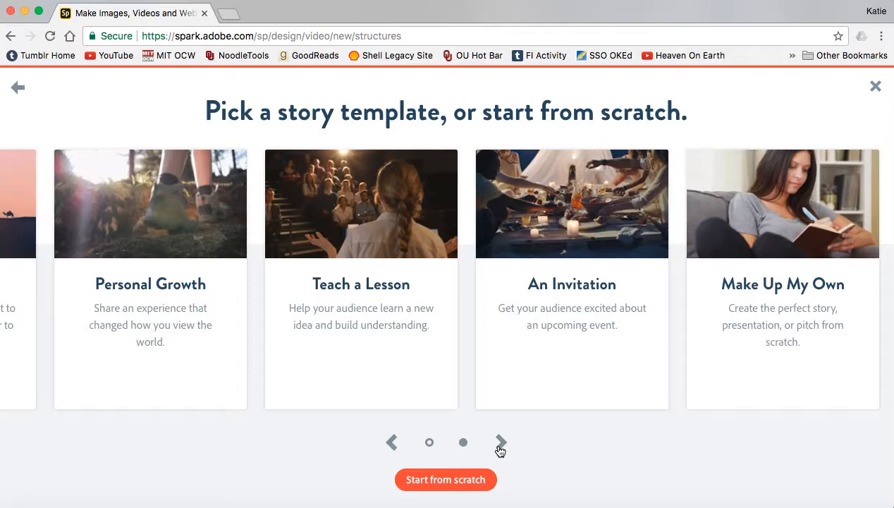
{"action": "mouse_move", "coordinate": [757, 347]}
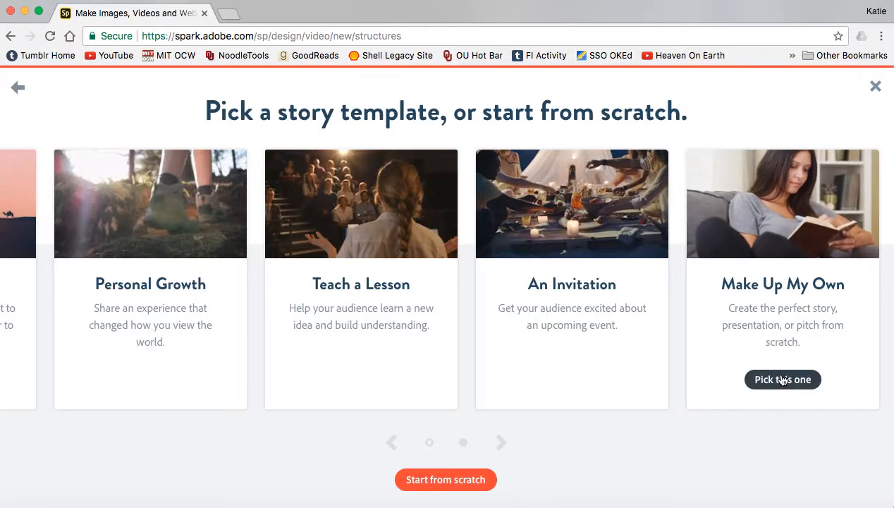
{"action": "left_click", "coordinate": [437, 482]}
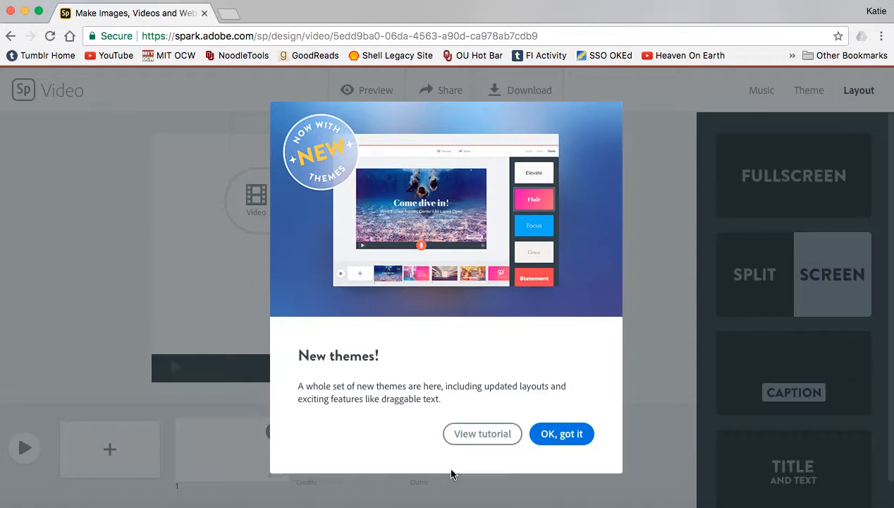
Dismiss the new themes notice and set the first slide's duration to 6 seconds
{"action": "left_click", "coordinate": [561, 433]}
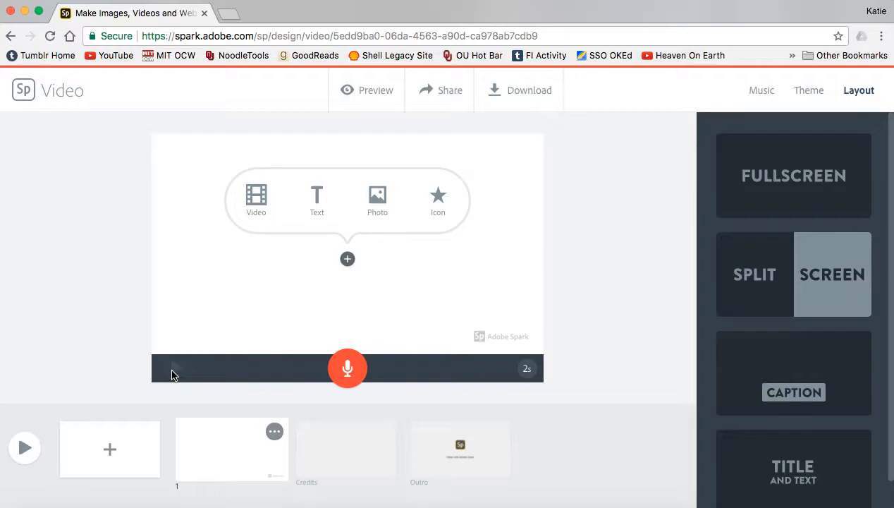
{"action": "left_click", "coordinate": [530, 375]}
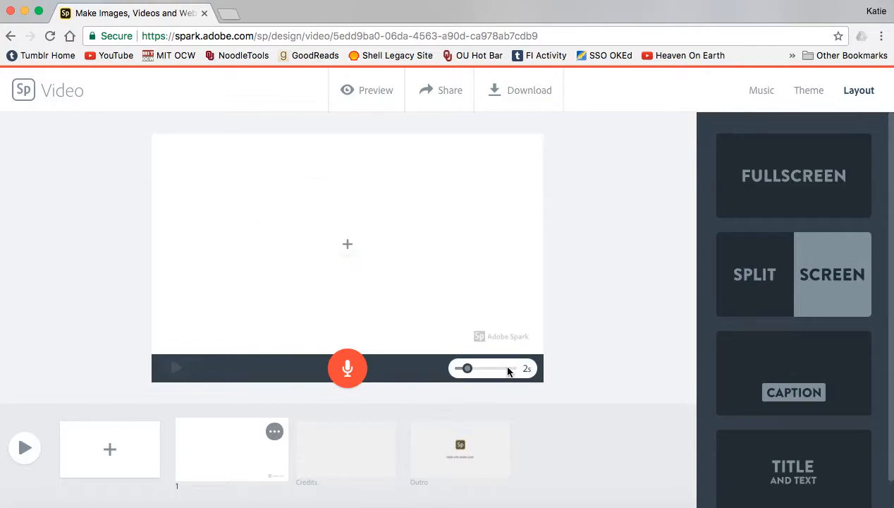
{"action": "left_click_drag", "start_coordinate": [469, 369], "coordinate": [487, 369]}
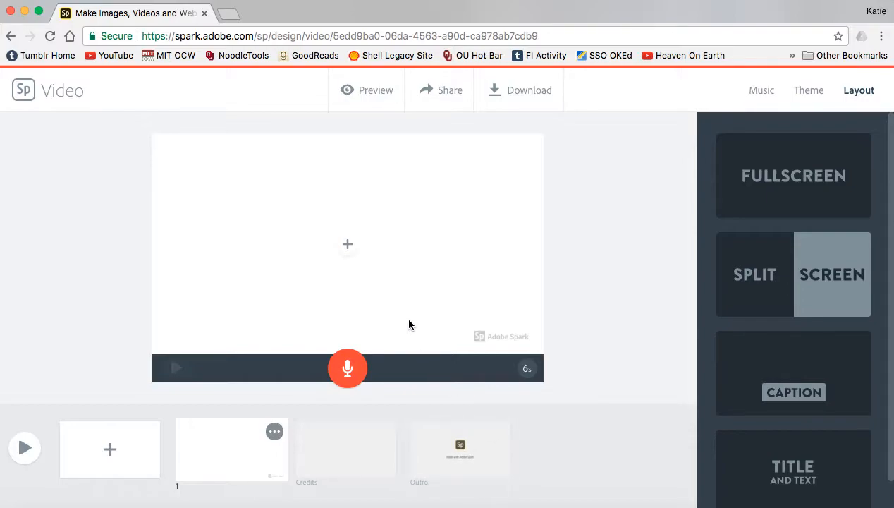
Search the free photos for "river" and add the photo of the red ship at dusk to the slide
{"action": "left_click", "coordinate": [348, 245]}
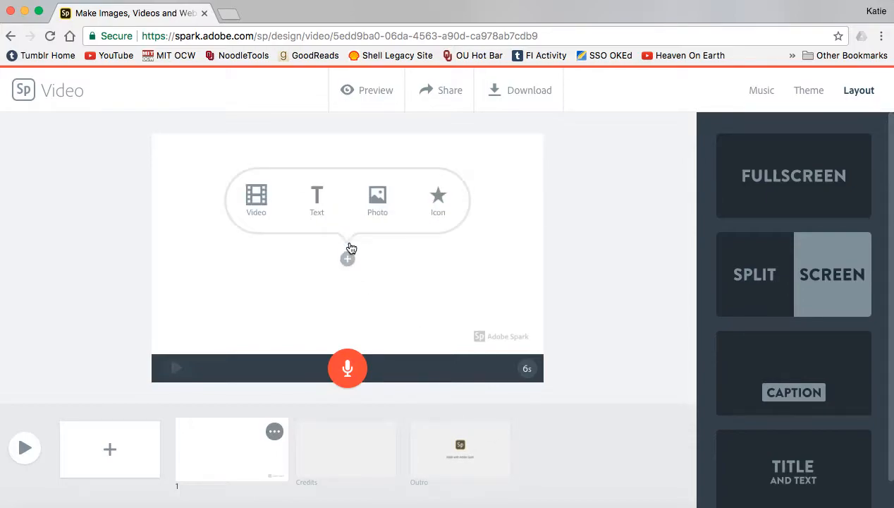
{"action": "left_click", "coordinate": [376, 203]}
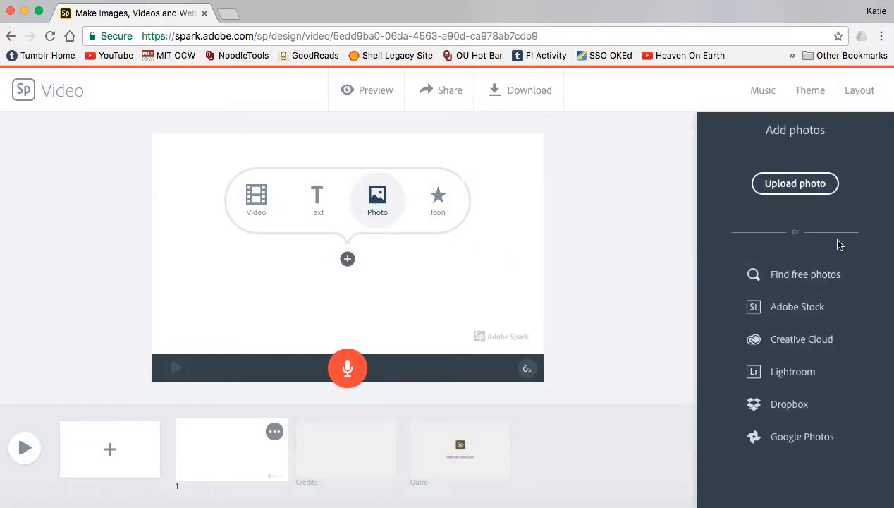
{"action": "left_click", "coordinate": [821, 275]}
{"action": "type", "text": "river"}
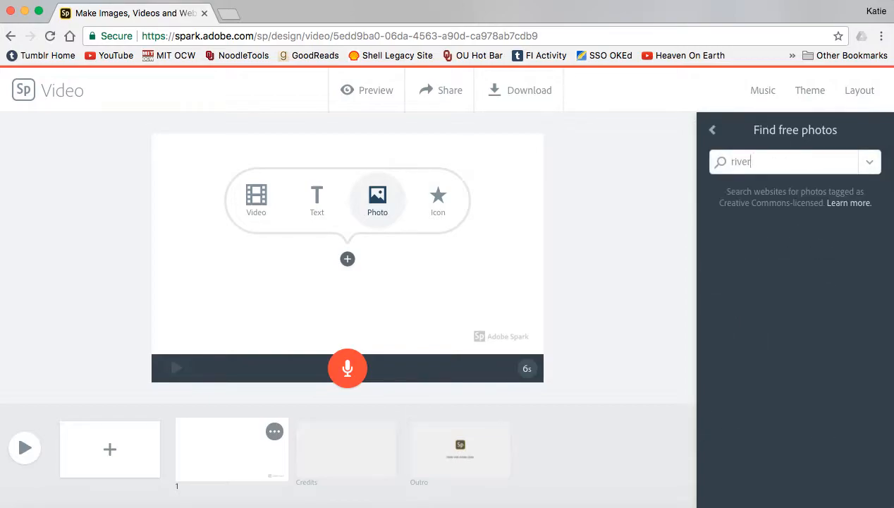
{"action": "key", "text": "Return"}
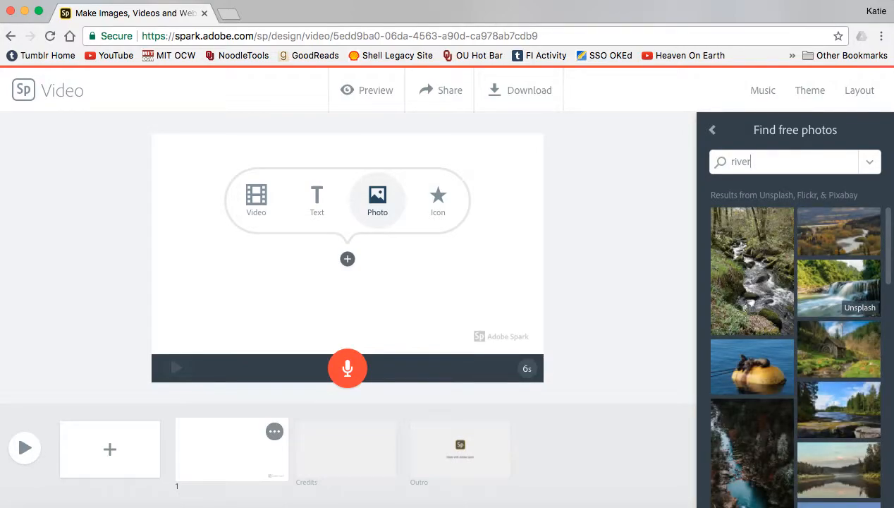
{"action": "scroll", "coordinate": [852, 345], "scroll_direction": "down", "scroll_amount": 5}
{"action": "scroll", "coordinate": [852, 345], "scroll_direction": "down", "scroll_amount": 3}
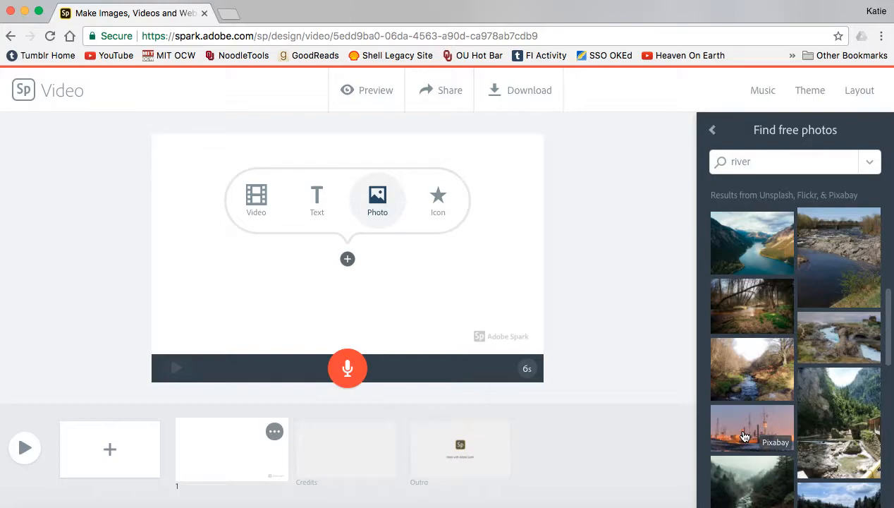
{"action": "left_click", "coordinate": [744, 435]}
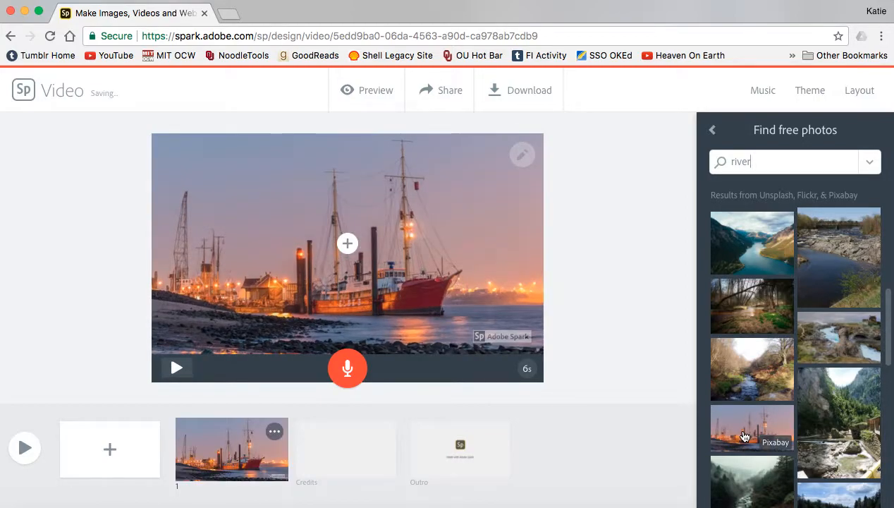
Add the text "Adobe Spark" over the slide's photo
{"action": "left_click", "coordinate": [349, 248]}
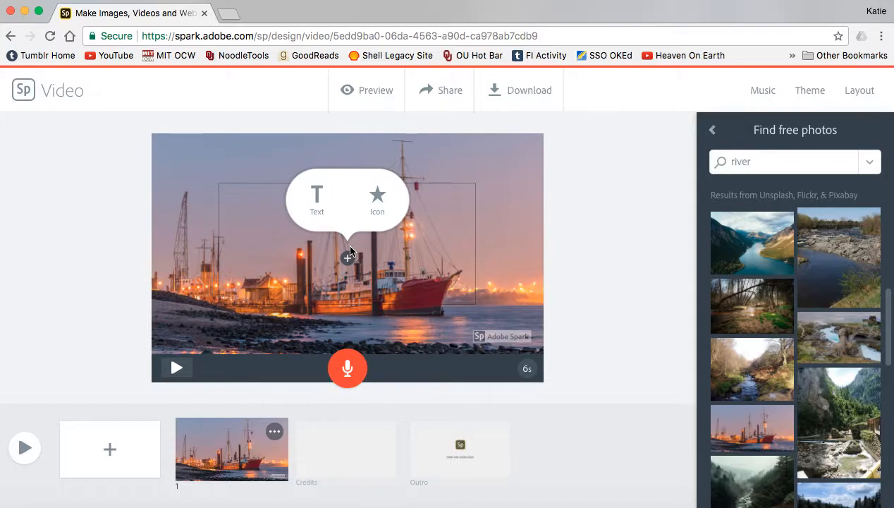
{"action": "left_click", "coordinate": [322, 208]}
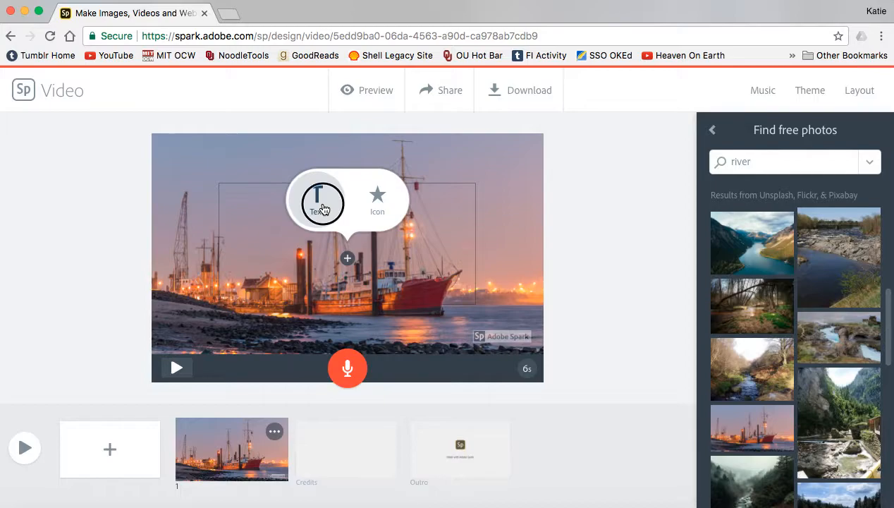
{"action": "type", "text": "Ado"}
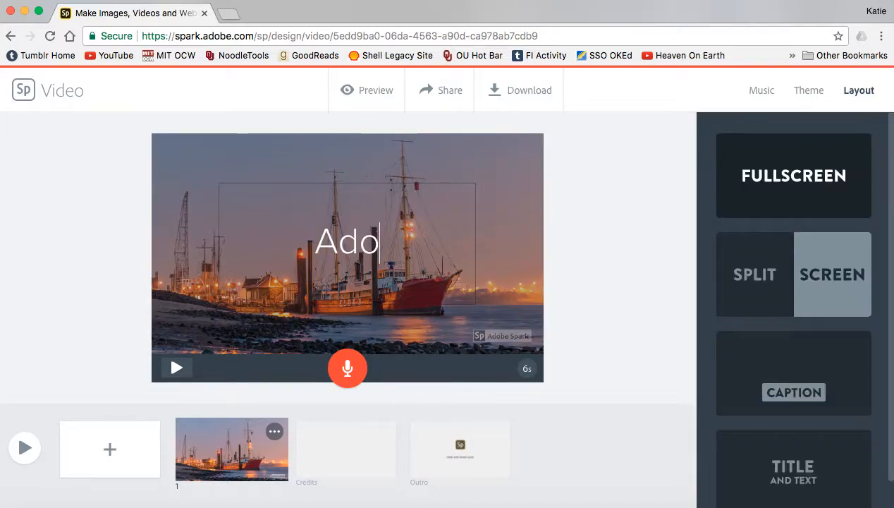
{"action": "type", "text": "be Spark"}
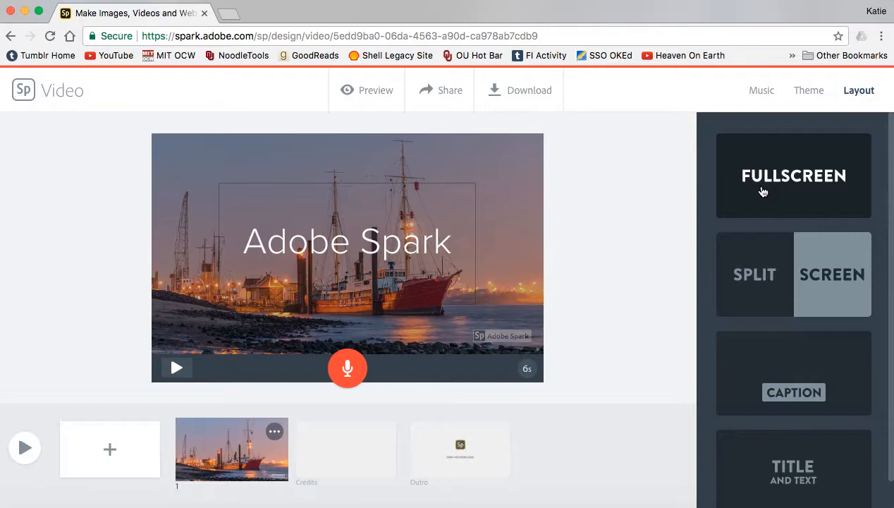
Try the Split Screen layout, swapping its photo and text sides both ways, and the Caption layout on the slide
{"action": "left_click", "coordinate": [771, 273]}
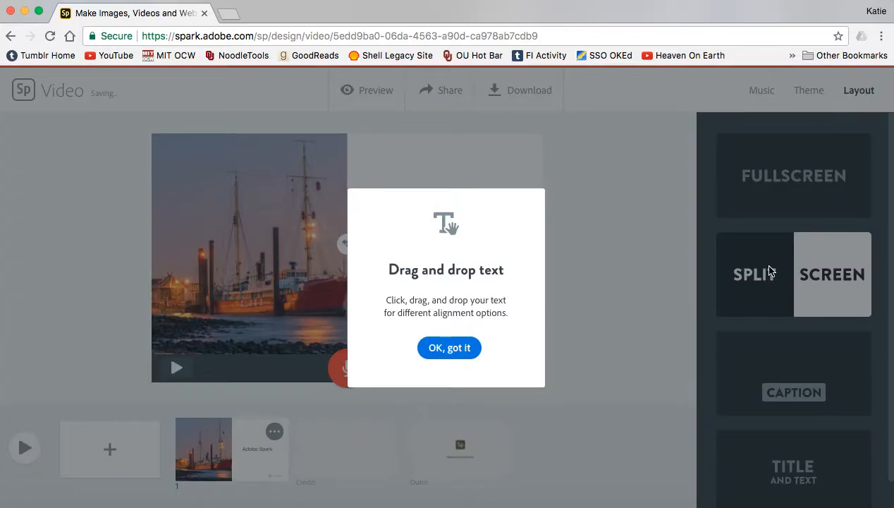
{"action": "left_click", "coordinate": [457, 350]}
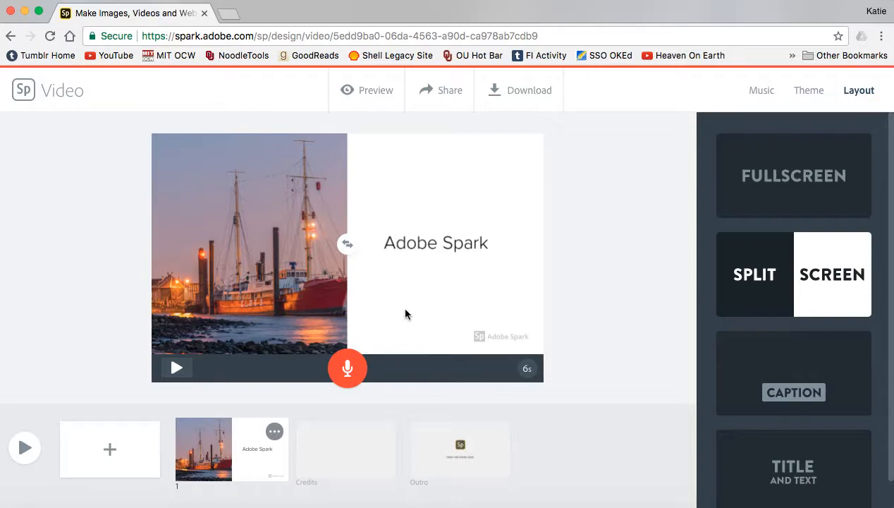
{"action": "left_click", "coordinate": [348, 245]}
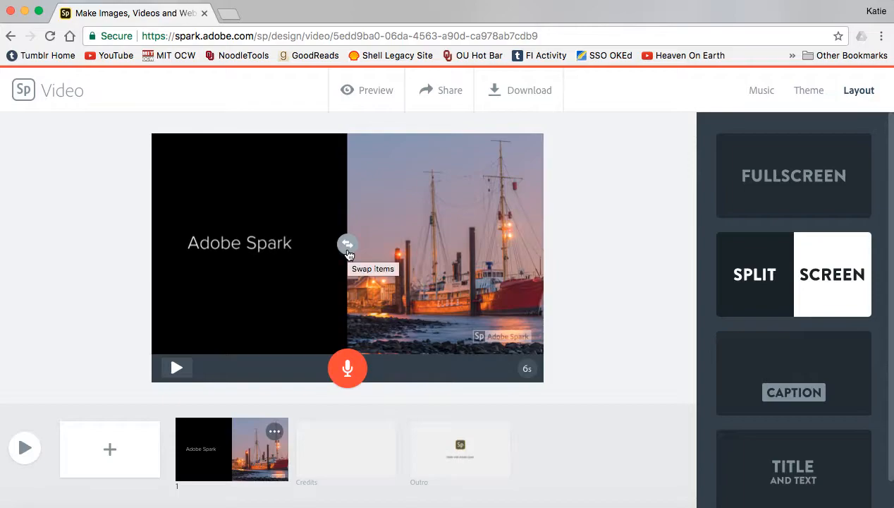
{"action": "left_click", "coordinate": [347, 245]}
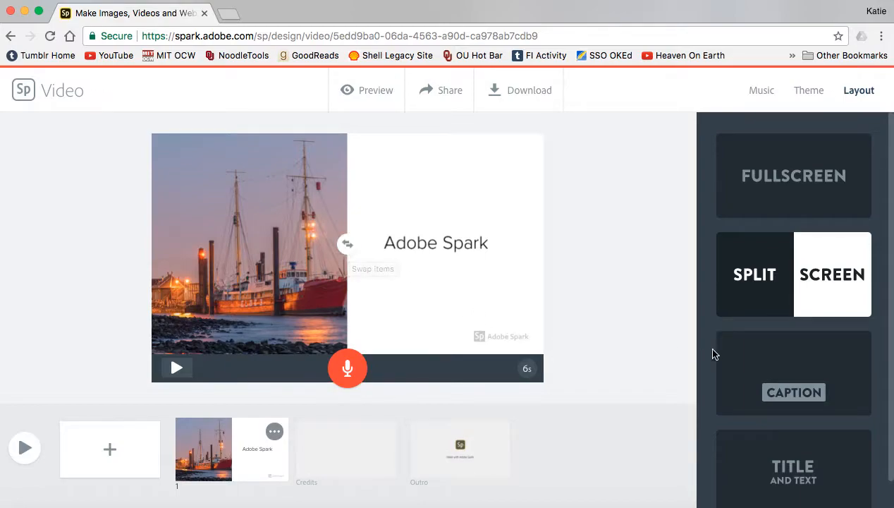
{"action": "left_click", "coordinate": [787, 378]}
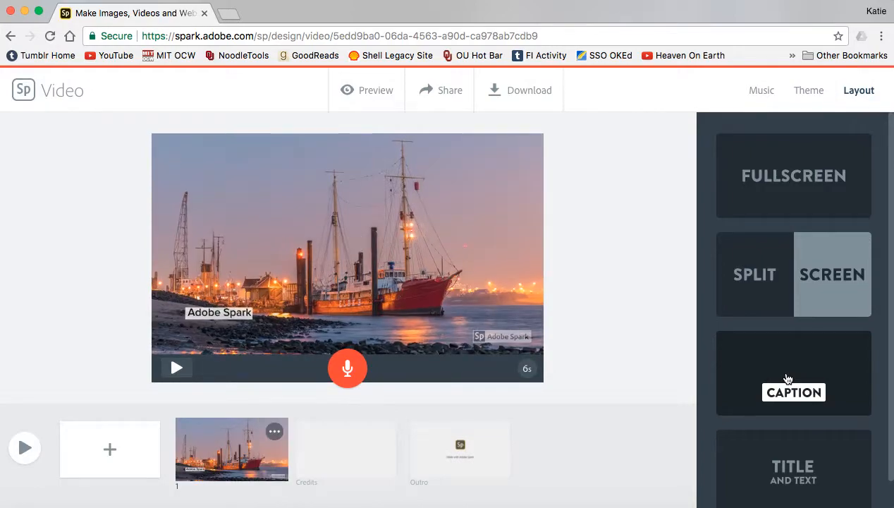
Apply the Title and Text layout to the slide and add a "By" line with the author's first name beneath the title
{"action": "scroll", "coordinate": [787, 379], "scroll_direction": "down", "scroll_amount": 1}
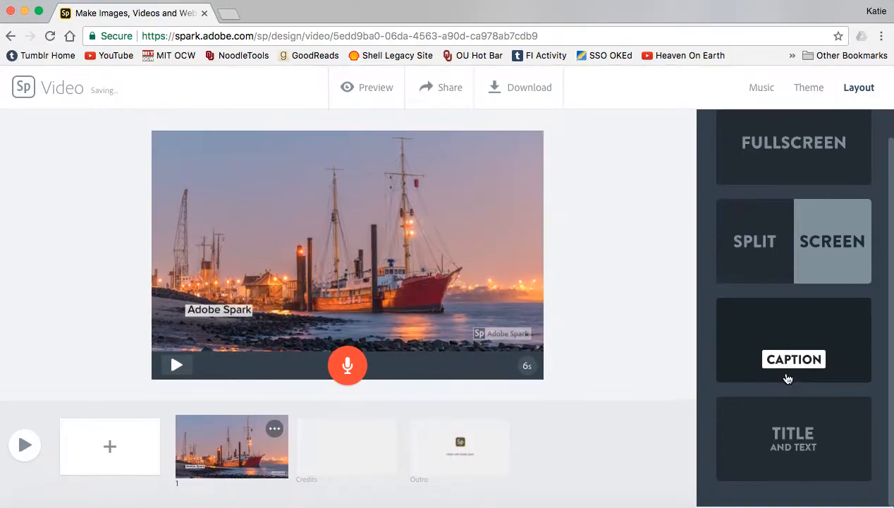
{"action": "left_click", "coordinate": [796, 437]}
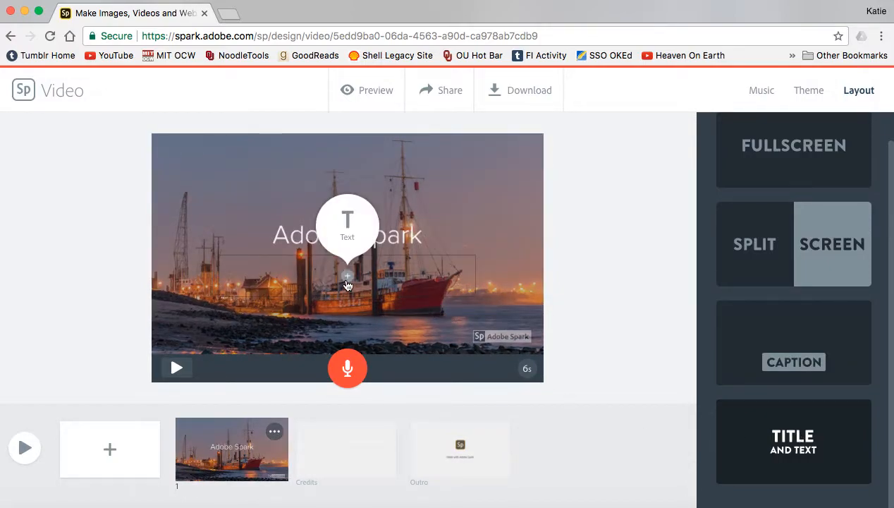
{"action": "left_click", "coordinate": [350, 241]}
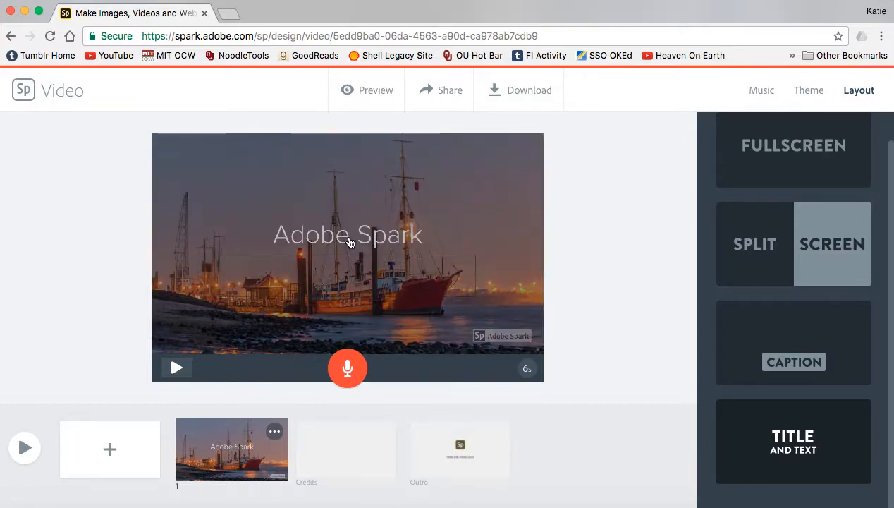
{"action": "type", "text": "By Katie"}
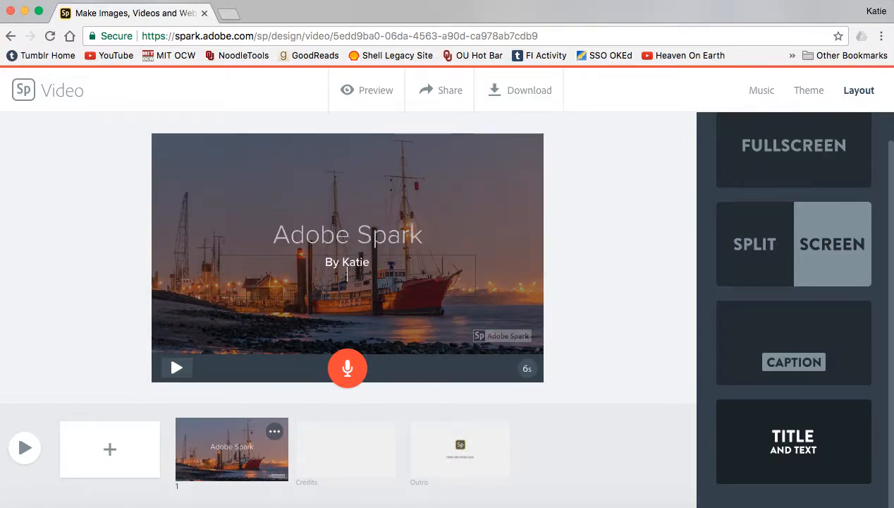
{"action": "left_click", "coordinate": [507, 252]}
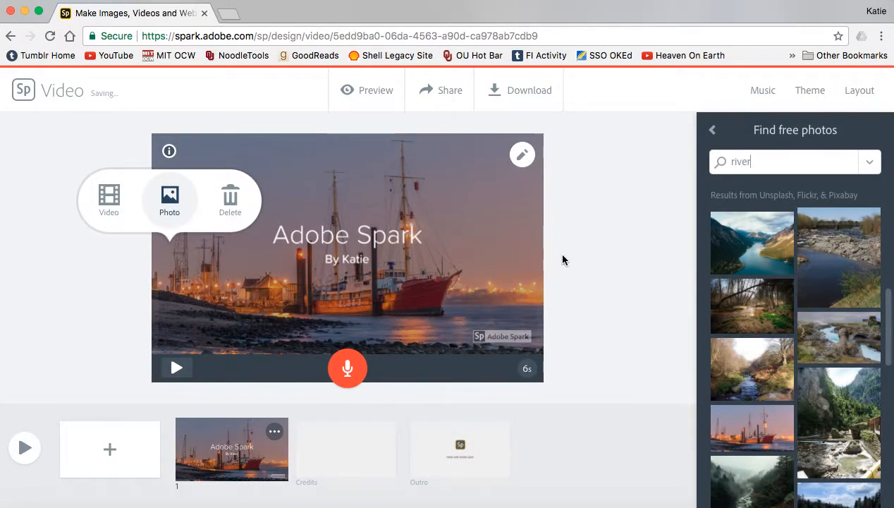
Add a second slide, search the icons for "river" and place the square icon of stacked wavy lines on it
{"action": "left_click", "coordinate": [583, 260]}
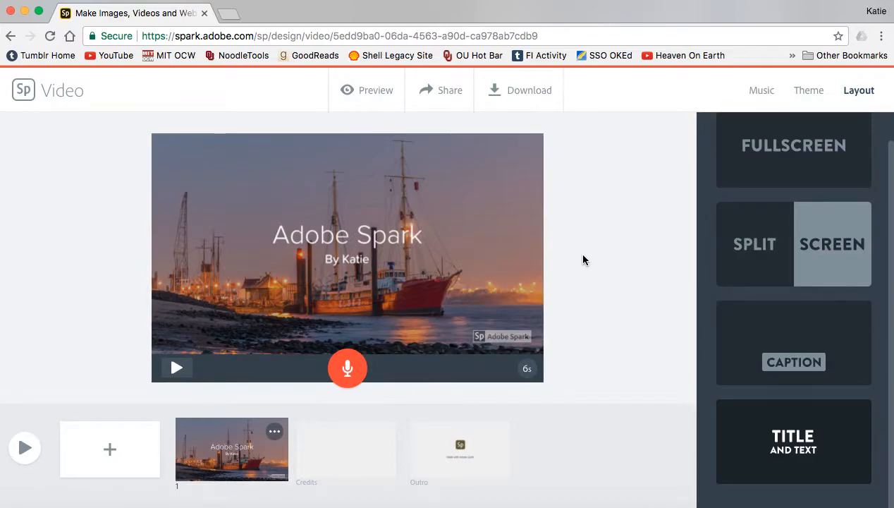
{"action": "left_click", "coordinate": [110, 451]}
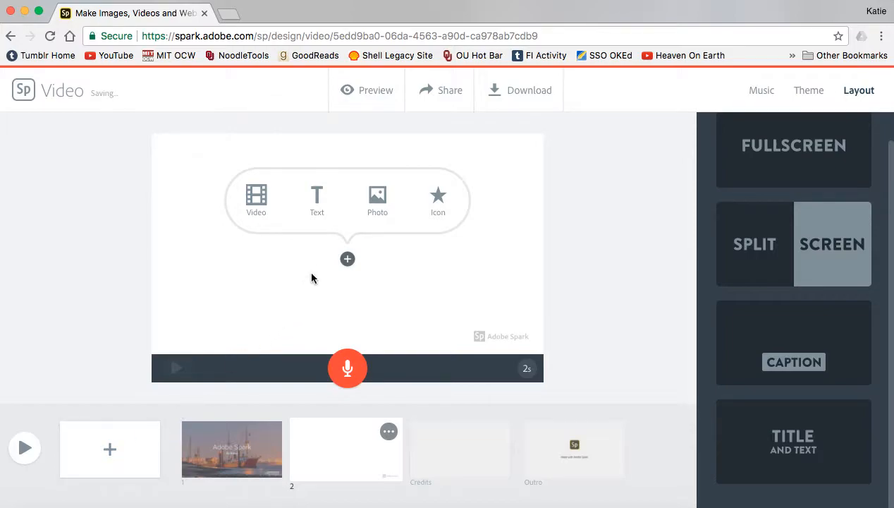
{"action": "left_click", "coordinate": [437, 200]}
{"action": "type", "text": "river"}
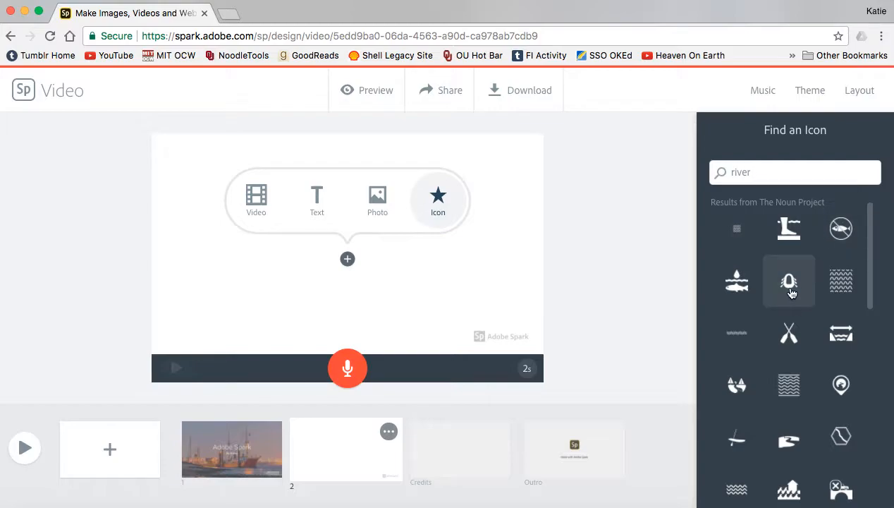
{"action": "left_click", "coordinate": [792, 238]}
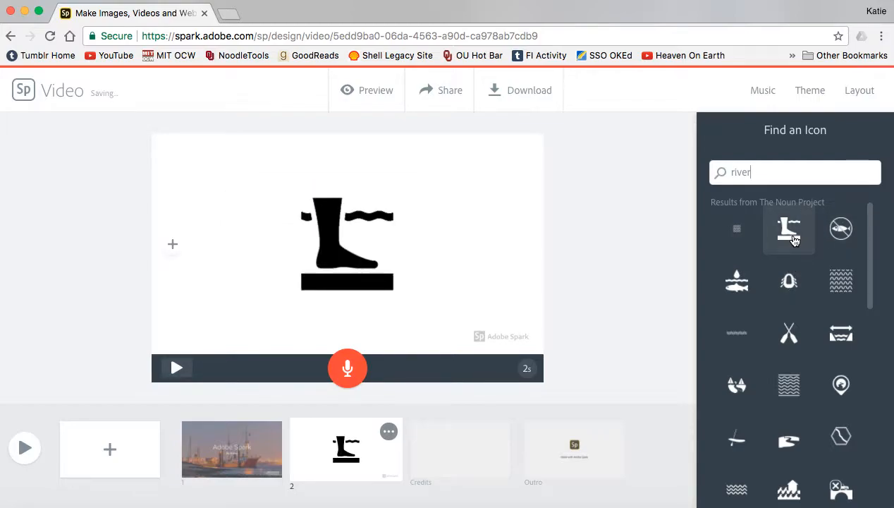
{"action": "left_click", "coordinate": [832, 279]}
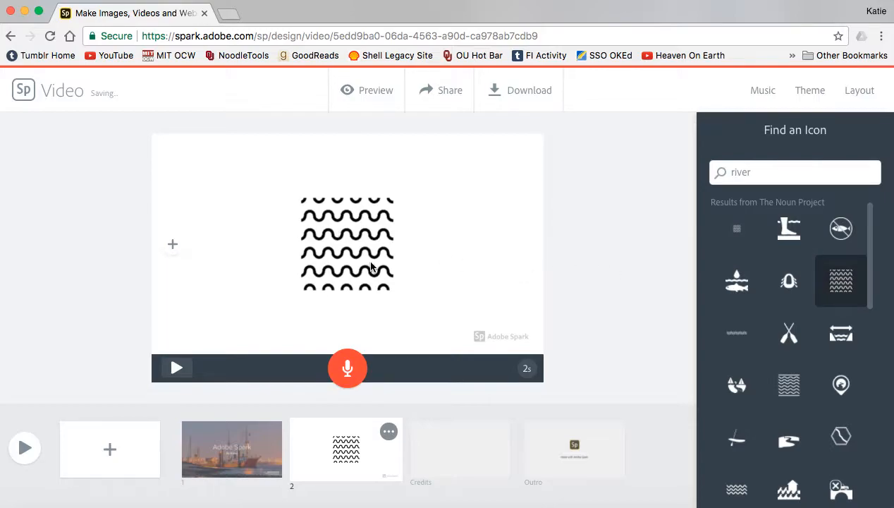
Set the duration of the wavy-lines icon slide to 6 seconds
{"action": "left_click", "coordinate": [172, 248]}
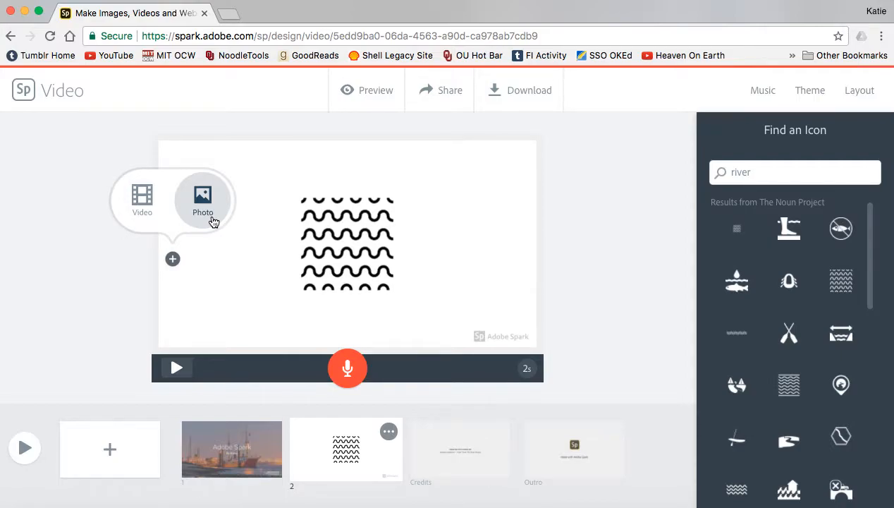
{"action": "left_click", "coordinate": [528, 369]}
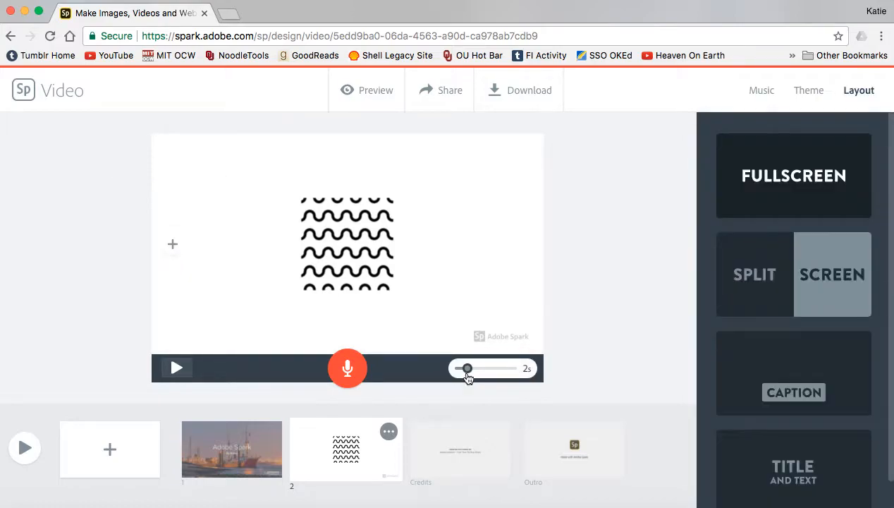
{"action": "left_click_drag", "start_coordinate": [467, 375], "coordinate": [488, 376]}
Look at the Credits slide, the icon slide and the Outro slide in turn
{"action": "left_click", "coordinate": [469, 462]}
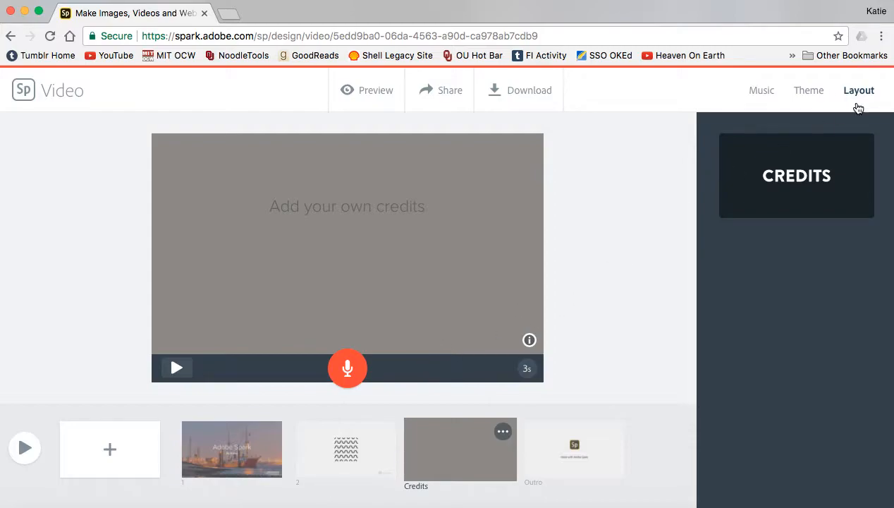
{"action": "left_click", "coordinate": [342, 465]}
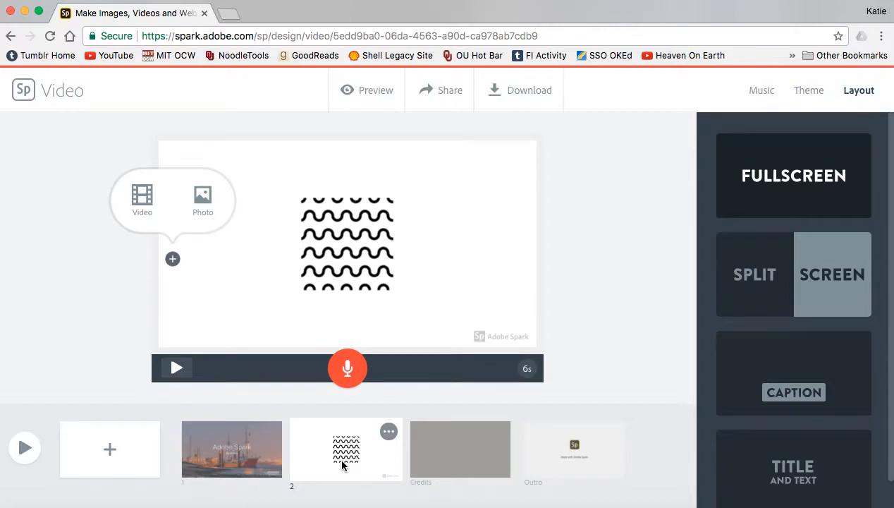
{"action": "left_click", "coordinate": [557, 470]}
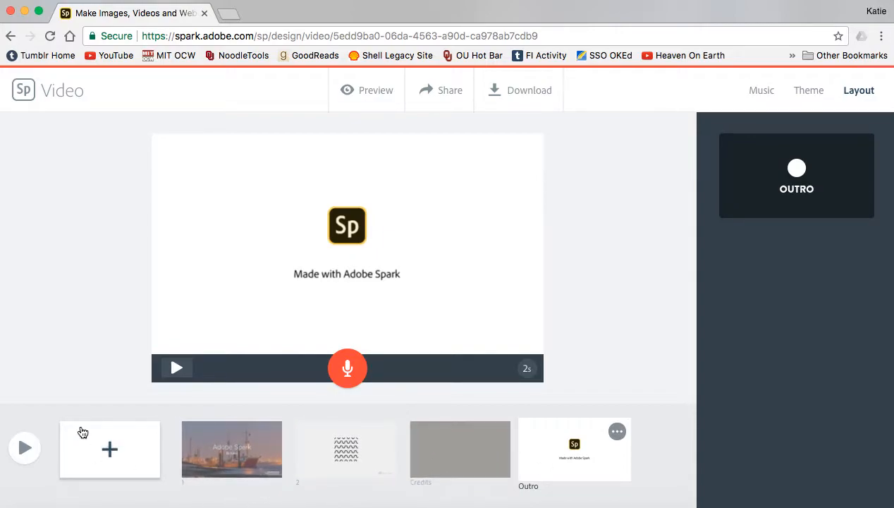
Add a third slide with the full-screen text "Here is some text."
{"action": "left_click", "coordinate": [109, 448]}
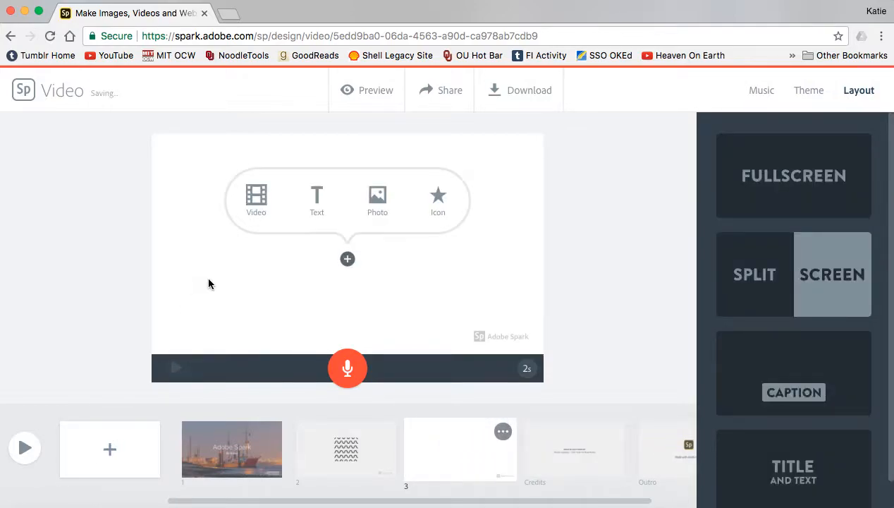
{"action": "left_click", "coordinate": [316, 207]}
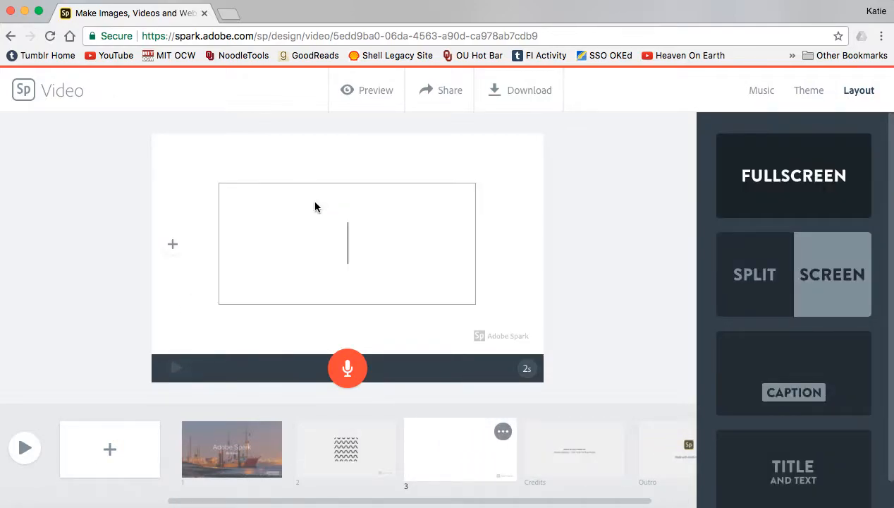
{"action": "type", "text": "Here is some text."}
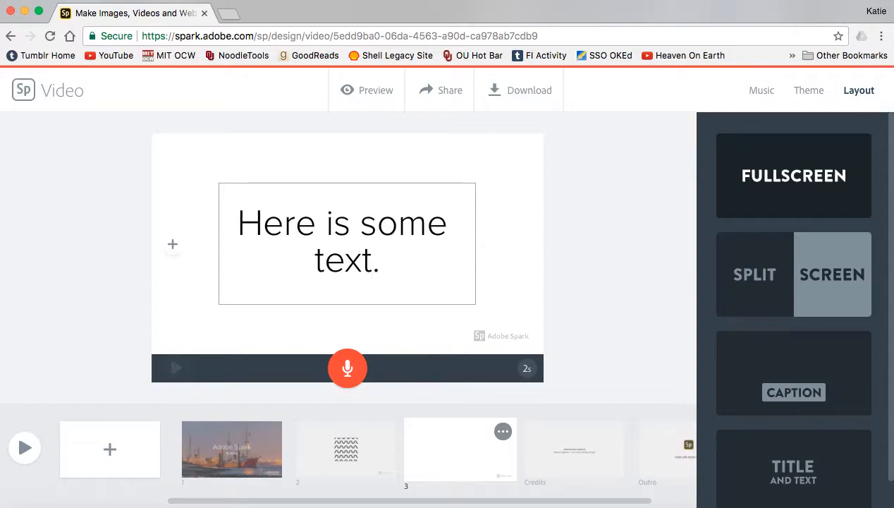
{"action": "left_click", "coordinate": [829, 161]}
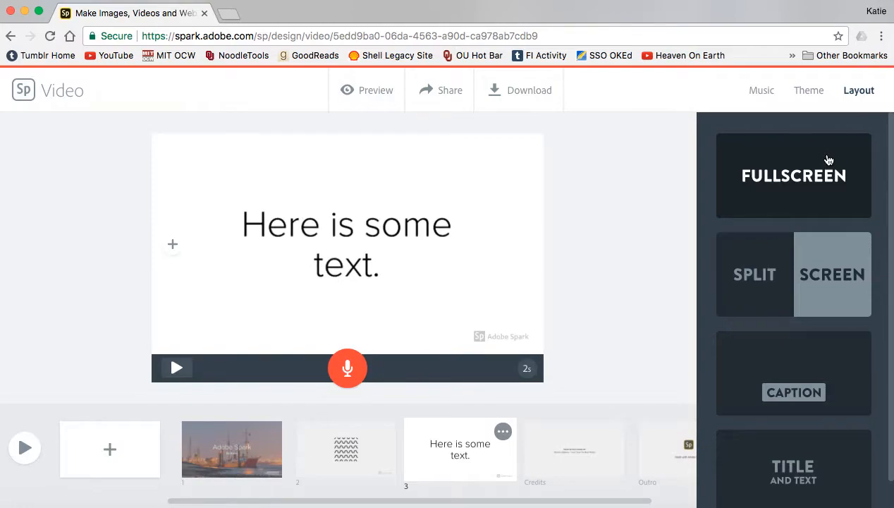
Apply the Flair theme to the video and look through the remaining themes
{"action": "left_click", "coordinate": [816, 96]}
{"action": "mouse_move", "coordinate": [809, 215]}
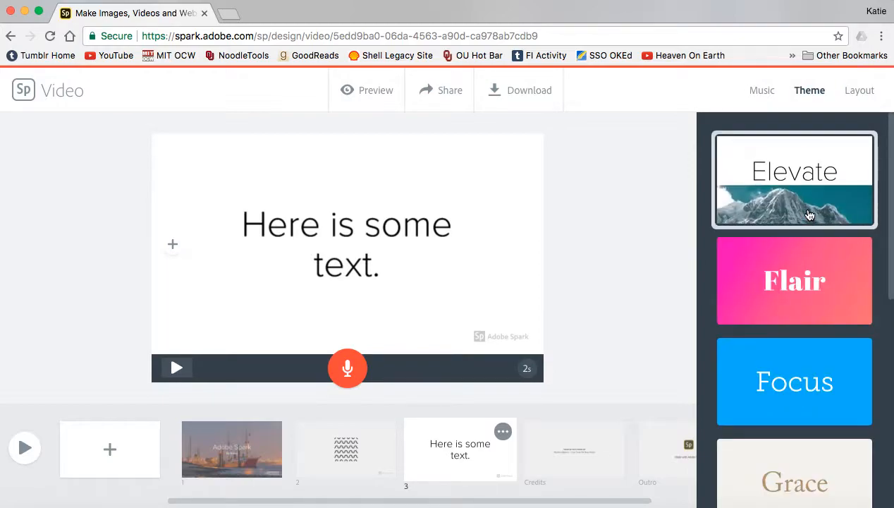
{"action": "left_click", "coordinate": [806, 270]}
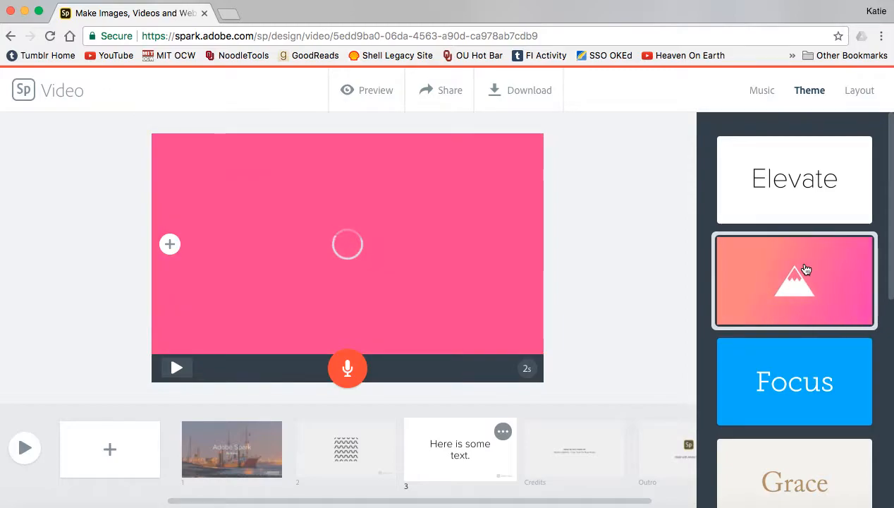
{"action": "scroll", "coordinate": [797, 301], "scroll_direction": "down", "scroll_amount": 5}
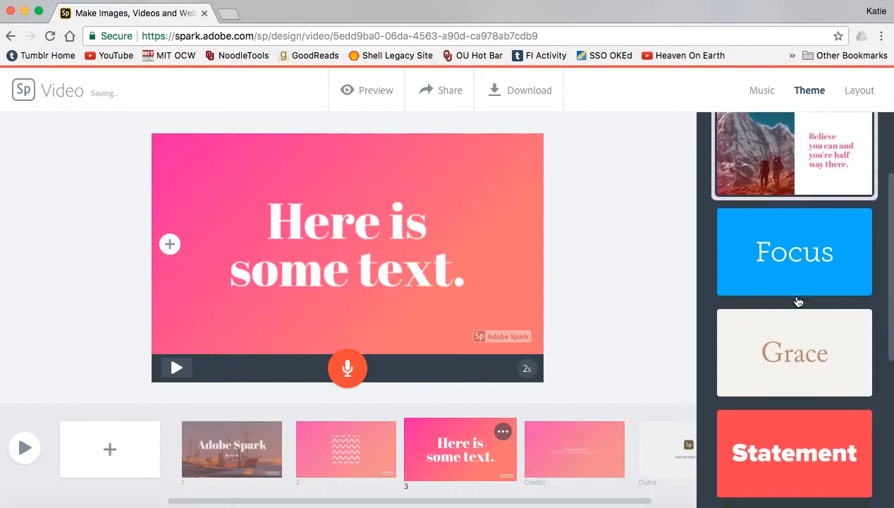
{"action": "scroll", "coordinate": [797, 301], "scroll_direction": "down", "scroll_amount": 2}
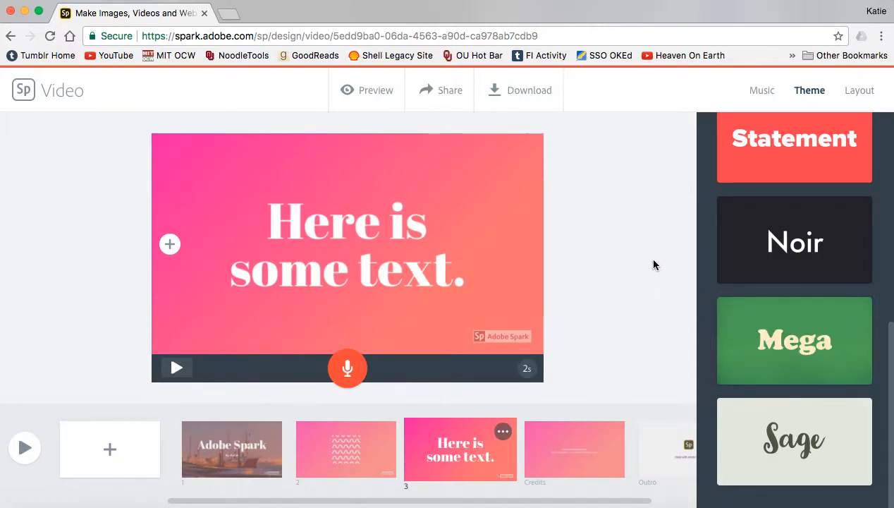
Browse the music categories, lower the music volume and choose the Thoughtful track "Stroll in Central Park" as the soundtrack
{"action": "left_click", "coordinate": [759, 96]}
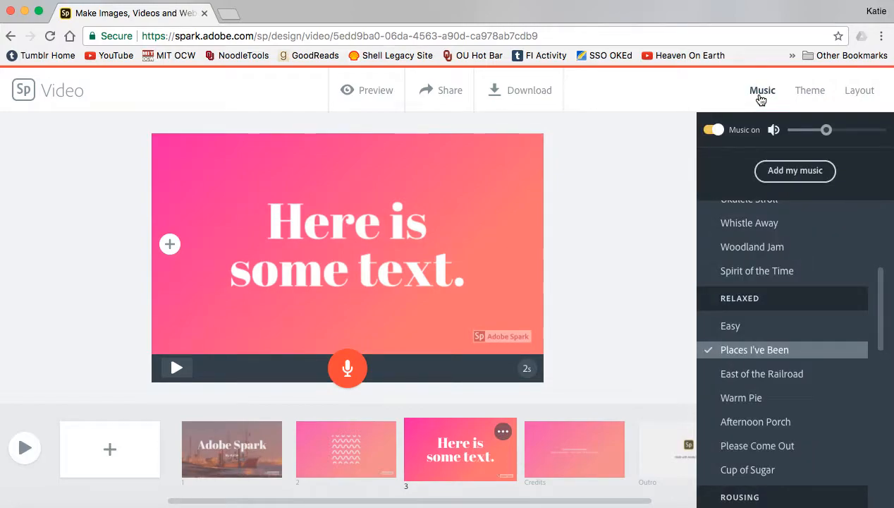
{"action": "scroll", "coordinate": [795, 319], "scroll_direction": "up", "scroll_amount": 5}
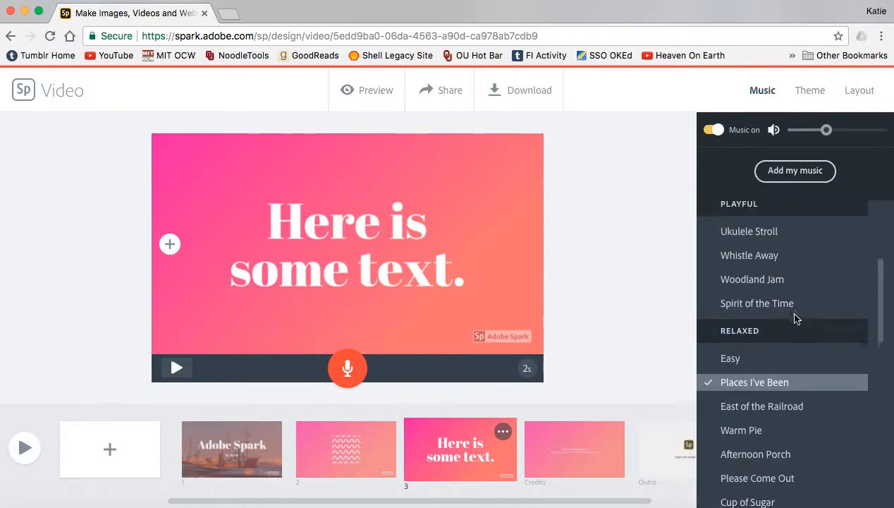
{"action": "scroll", "coordinate": [794, 319], "scroll_direction": "up", "scroll_amount": 2}
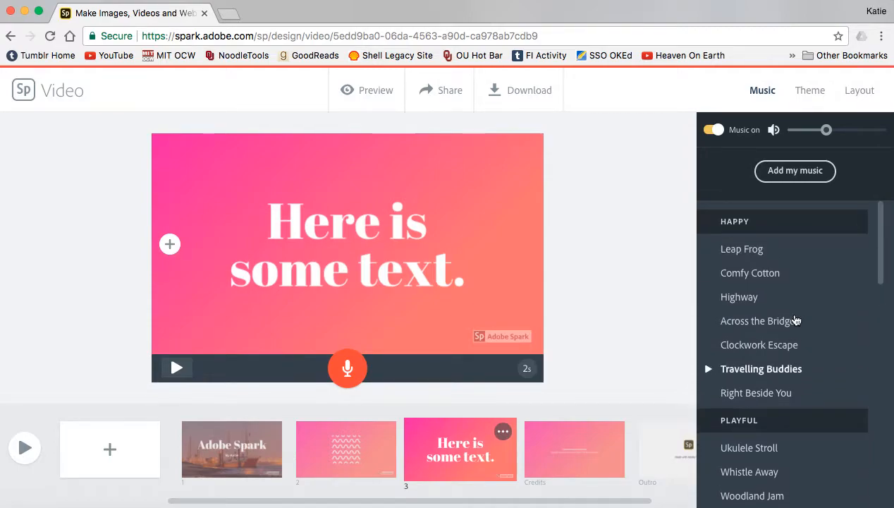
{"action": "scroll", "coordinate": [795, 321], "scroll_direction": "down", "scroll_amount": 2}
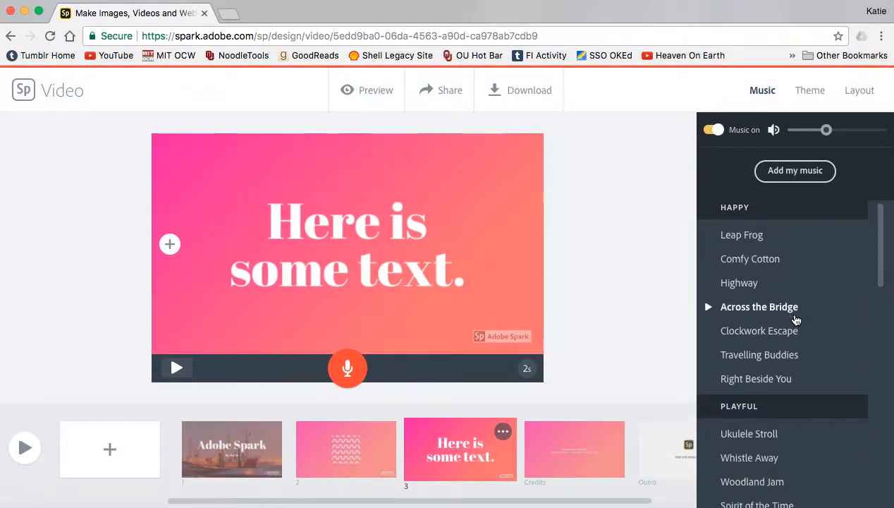
{"action": "scroll", "coordinate": [798, 318], "scroll_direction": "up", "scroll_amount": 2}
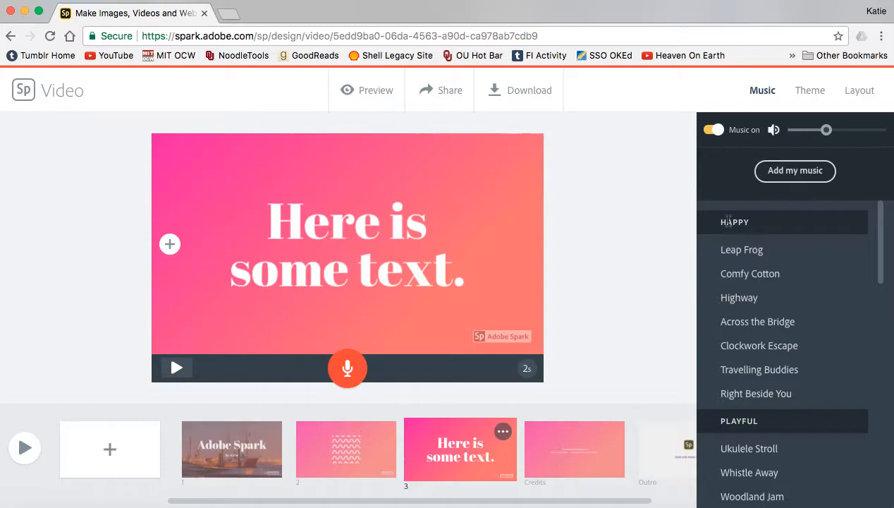
{"action": "scroll", "coordinate": [778, 275], "scroll_direction": "down", "scroll_amount": 2}
{"action": "scroll", "coordinate": [778, 275], "scroll_direction": "down", "scroll_amount": 4}
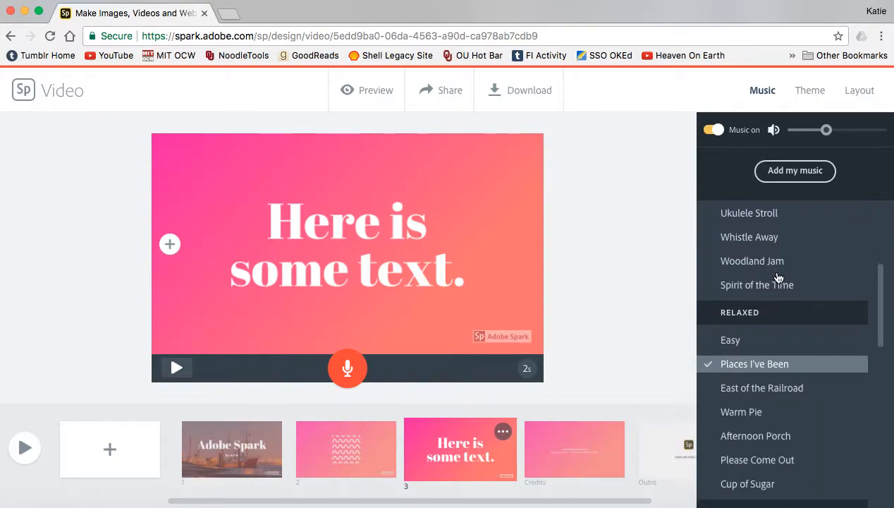
{"action": "scroll", "coordinate": [778, 275], "scroll_direction": "down", "scroll_amount": 4}
{"action": "scroll", "coordinate": [777, 275], "scroll_direction": "down", "scroll_amount": 4}
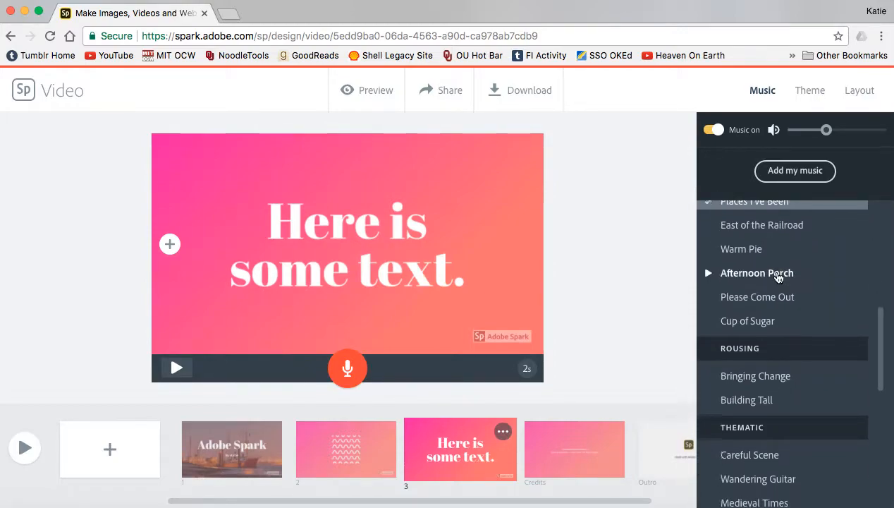
{"action": "scroll", "coordinate": [777, 275], "scroll_direction": "down", "scroll_amount": 9}
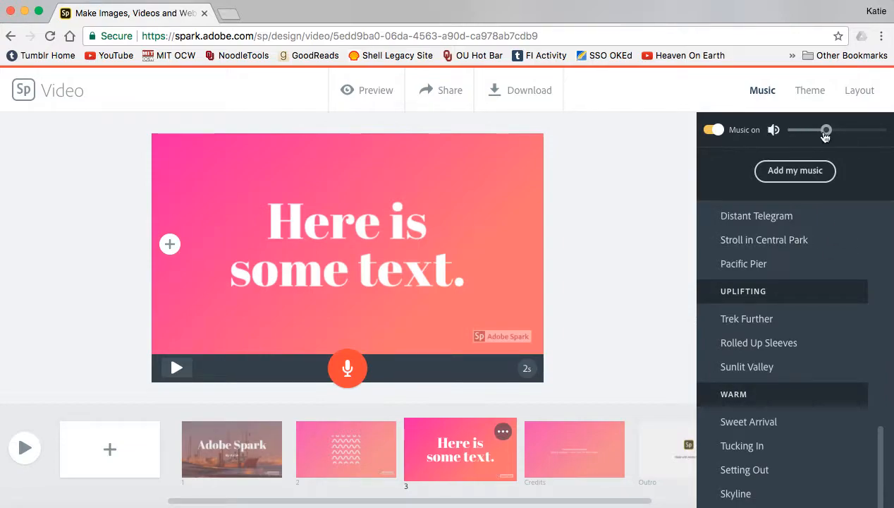
{"action": "left_click_drag", "start_coordinate": [826, 136], "coordinate": [805, 136]}
{"action": "left_click", "coordinate": [795, 246]}
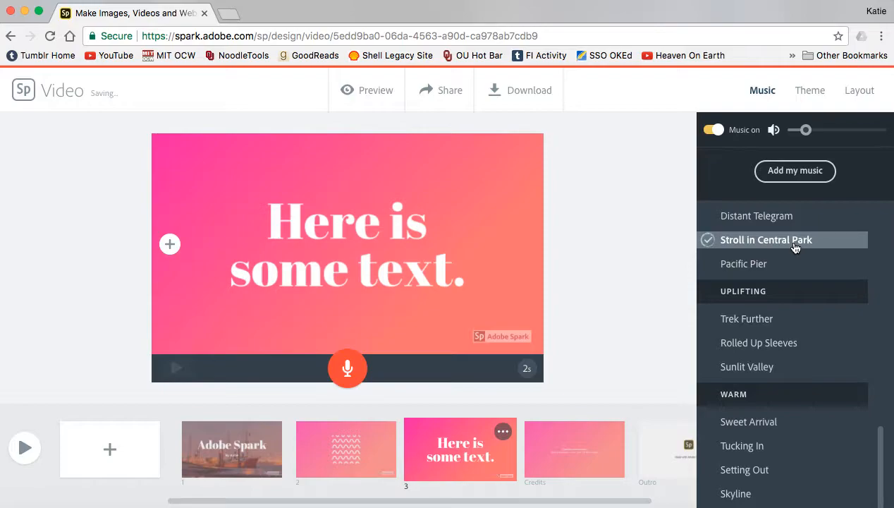
{"action": "scroll", "coordinate": [798, 285], "scroll_direction": "up", "scroll_amount": 3}
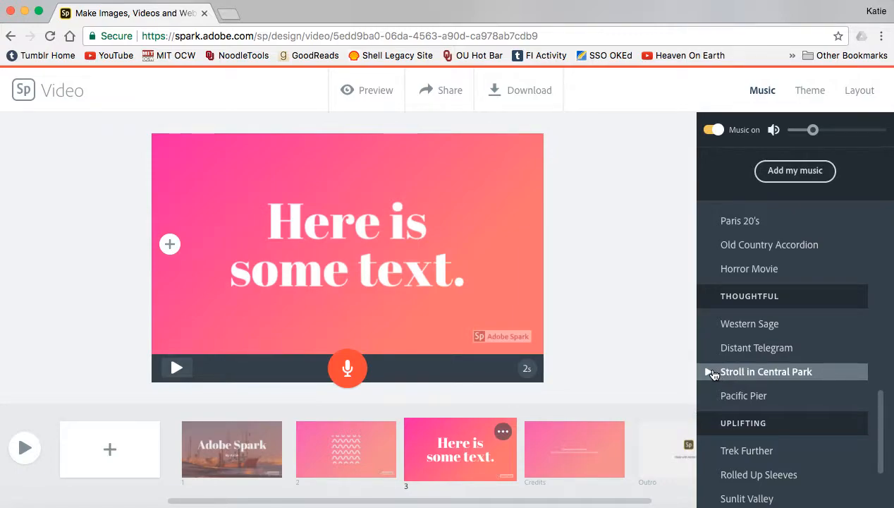
Preview the whole video with louder system sound and return to the editor
{"action": "left_click", "coordinate": [26, 452]}
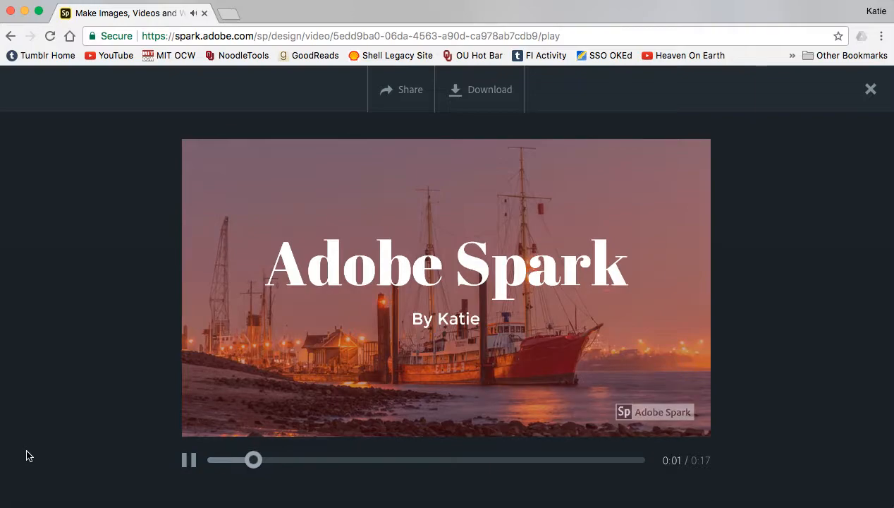
{"action": "key", "text": "XF86AudioRaiseVolume"}
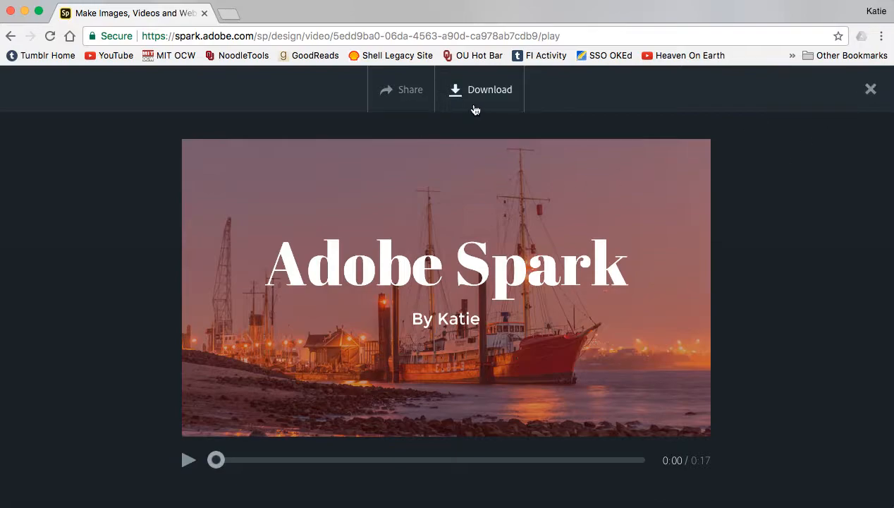
{"action": "left_click", "coordinate": [870, 88]}
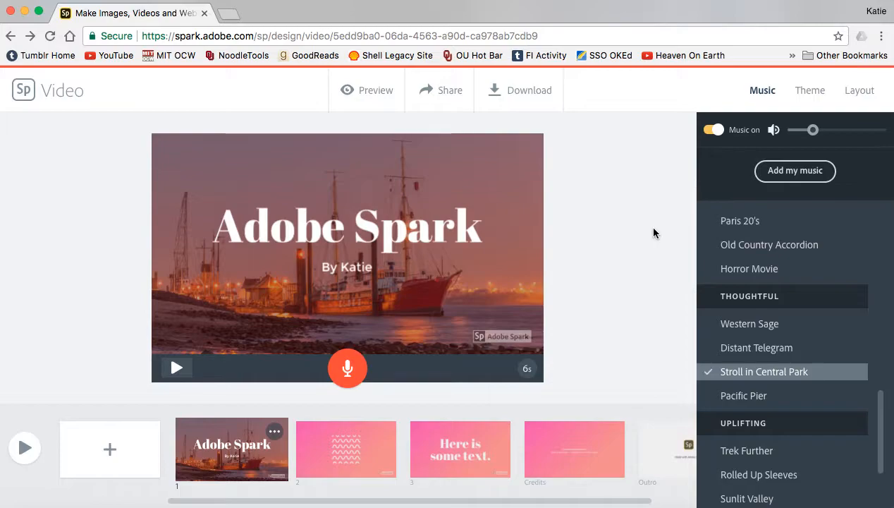
Download the video to the Desktop as the MPEG-4 movie "Demo _ 2.mp4" and dismiss the browser's download bar
{"action": "left_click", "coordinate": [517, 104]}
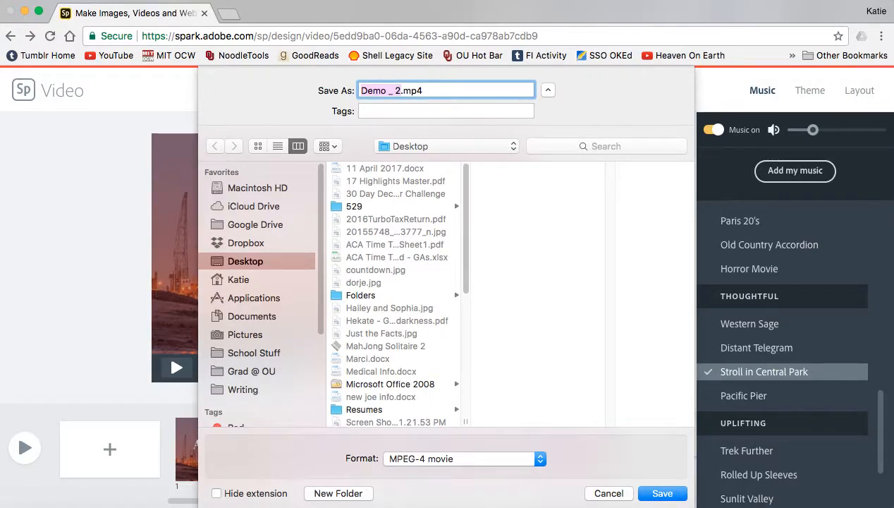
{"action": "key", "text": "Return"}
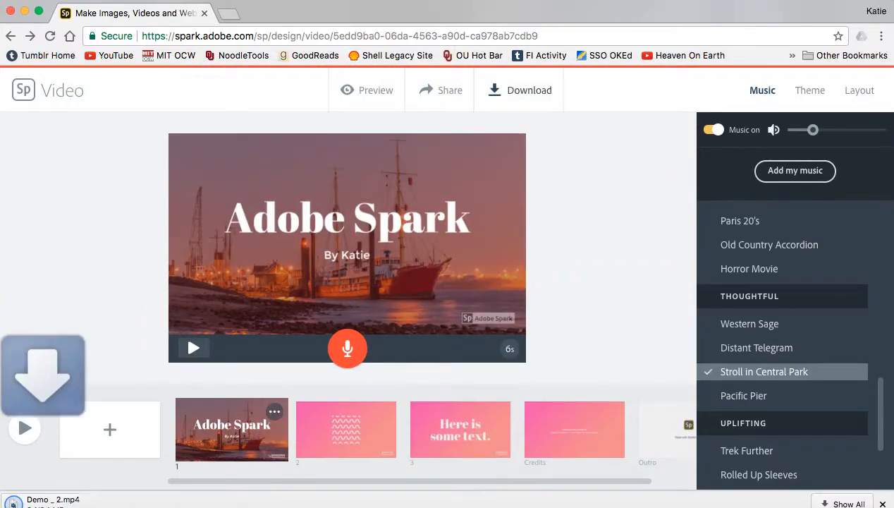
{"action": "left_click", "coordinate": [882, 503]}
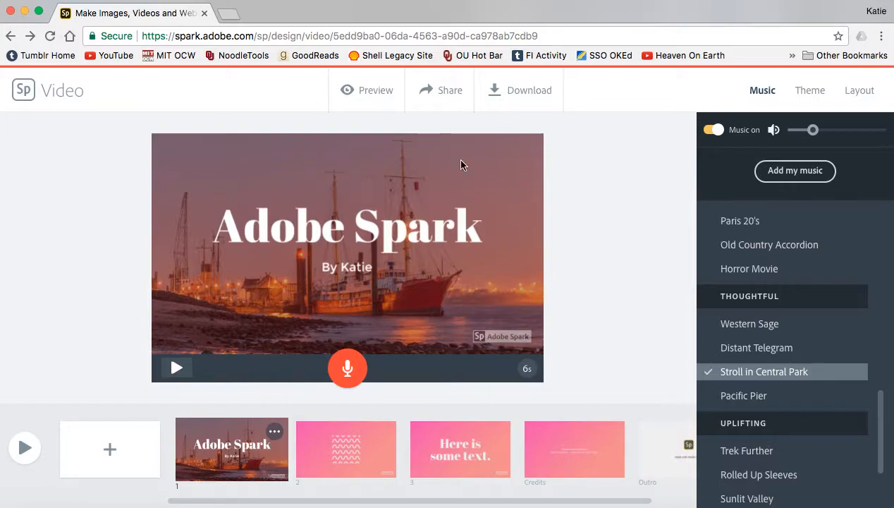
In the video's publishing options, switch off the author credit and the Get noticed option
{"action": "left_click", "coordinate": [445, 105]}
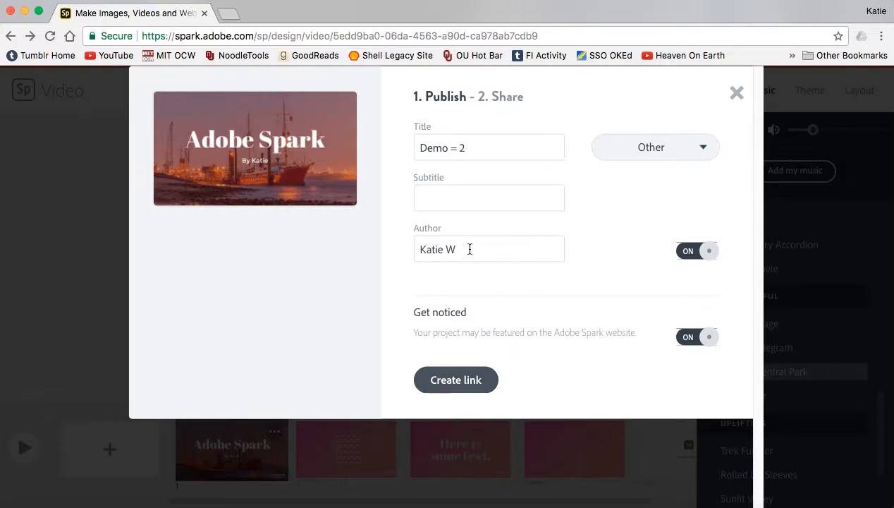
{"action": "left_click", "coordinate": [689, 249]}
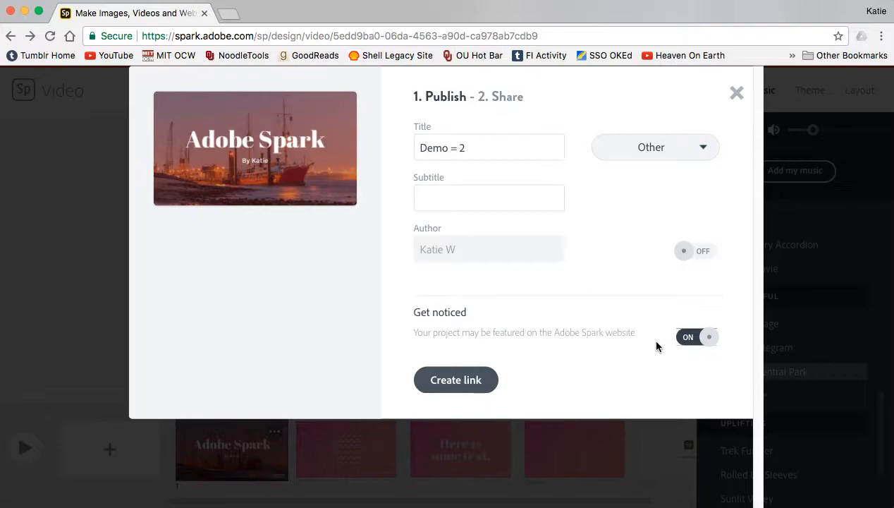
{"action": "left_click", "coordinate": [689, 339]}
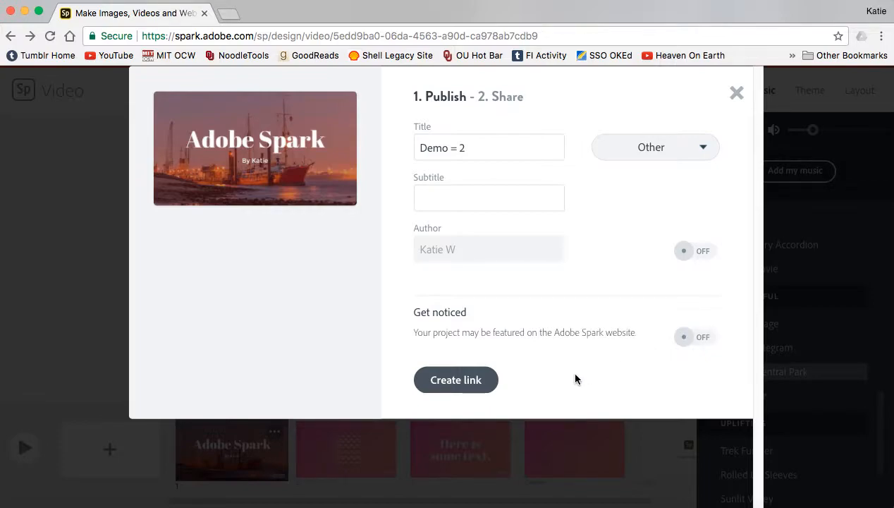
Create the video's shareable link, copy it and return to the editor
{"action": "left_click", "coordinate": [452, 385]}
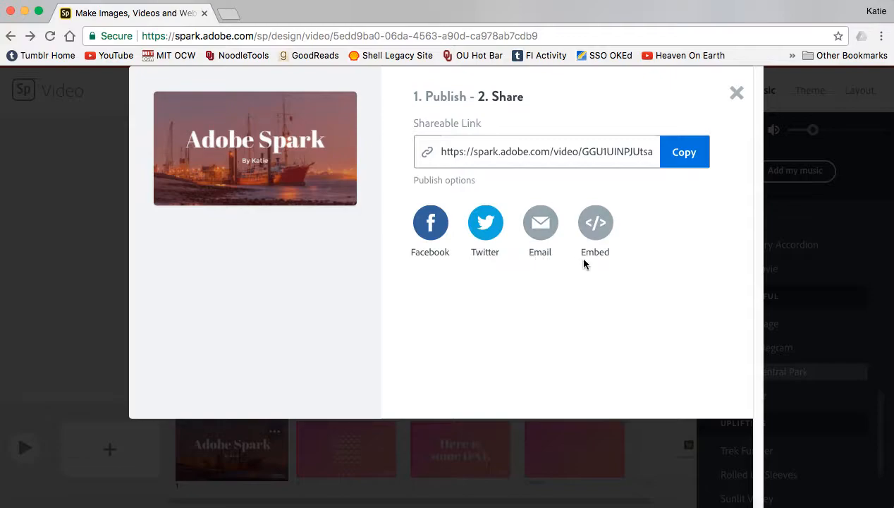
{"action": "left_click", "coordinate": [675, 154]}
{"action": "left_click", "coordinate": [738, 93]}
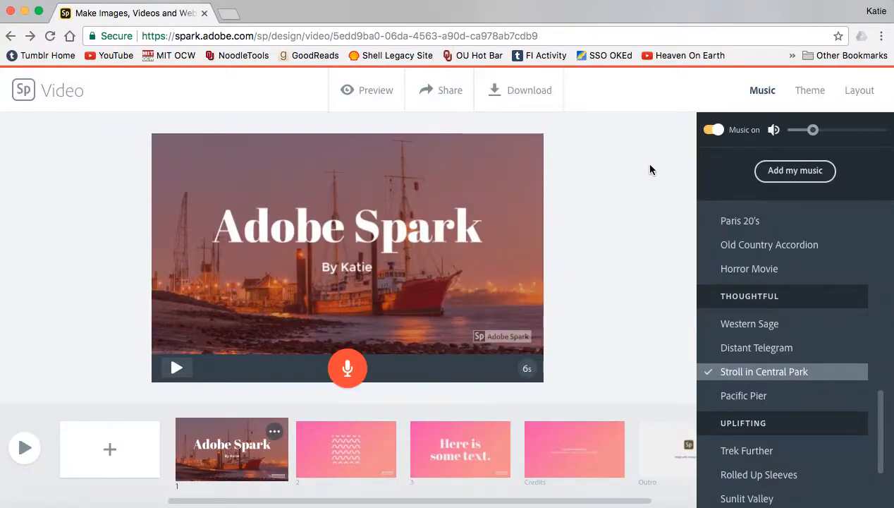